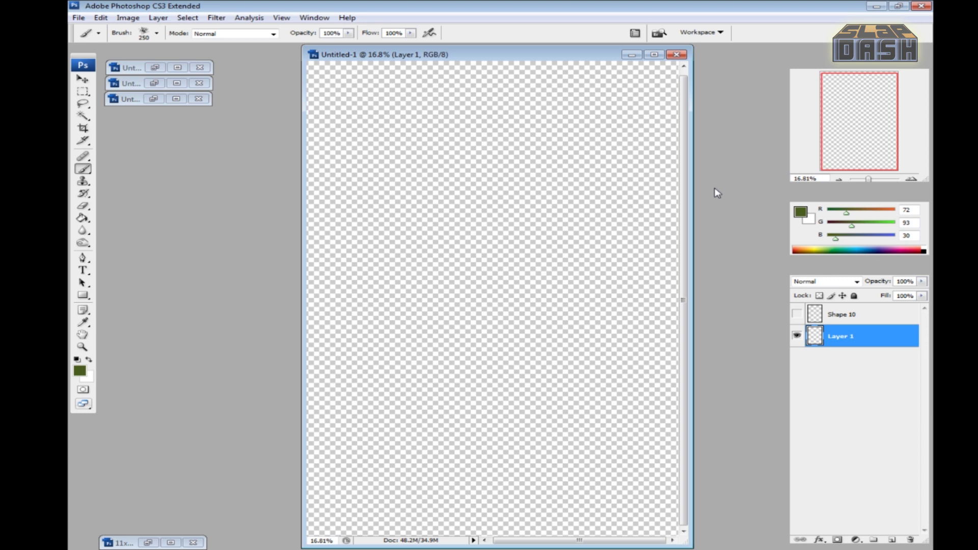
Fit the blank canvas in its window and restore the minimized concrete, dirt and grass texture documents
key(ctrl+0)
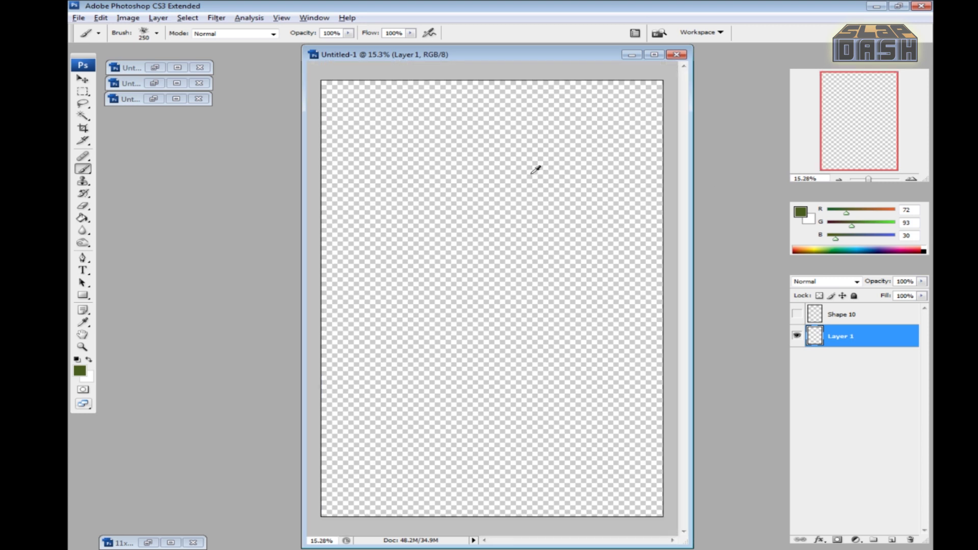
key(alt)
click(155, 68)
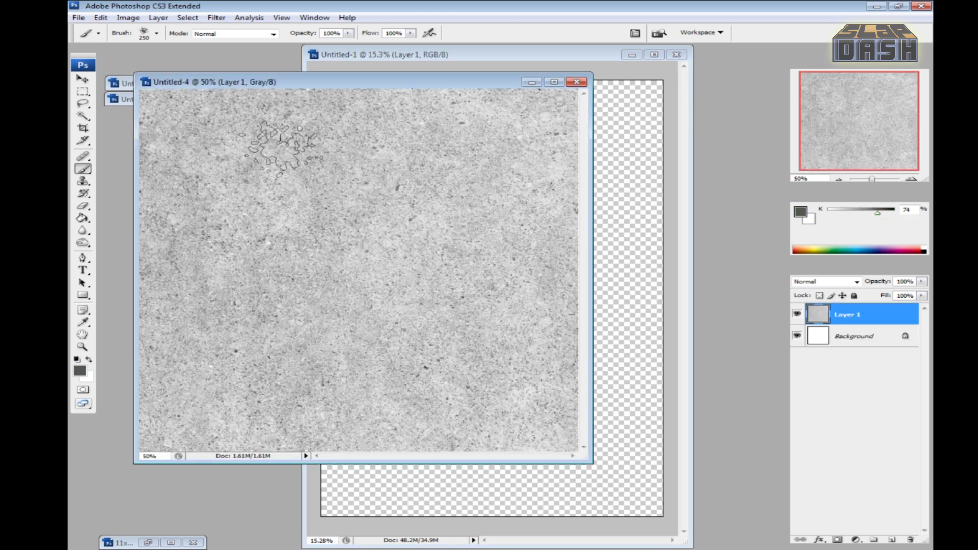
drag(123, 85, 144, 84)
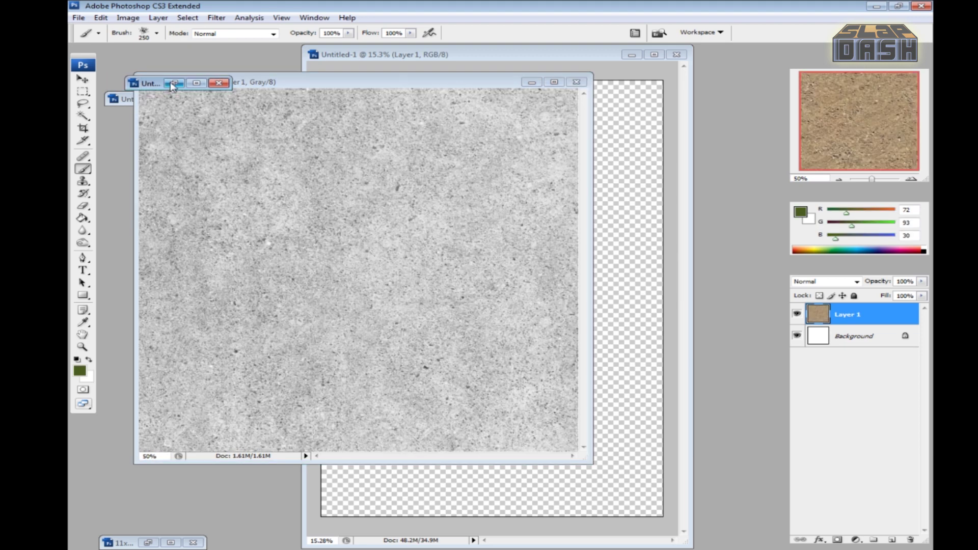
click(173, 84)
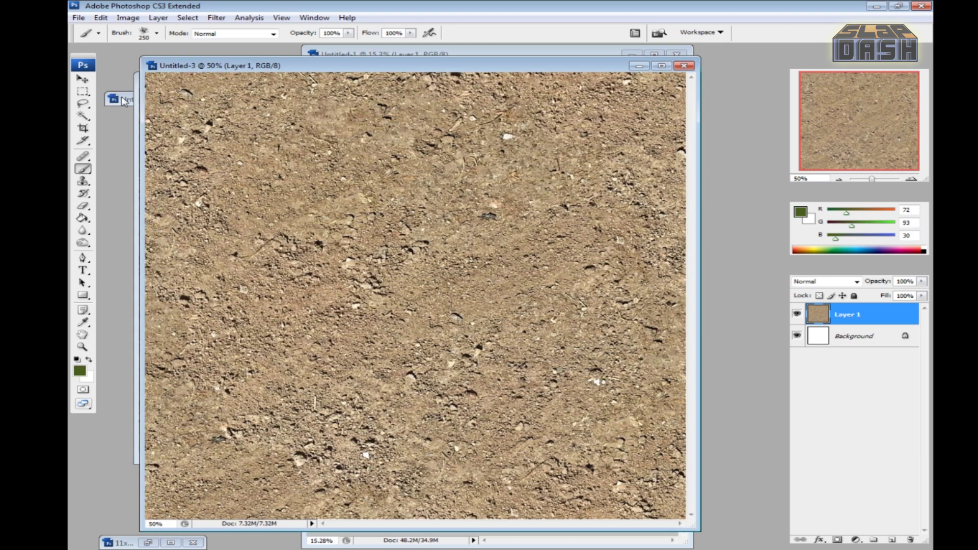
click(124, 101)
click(155, 101)
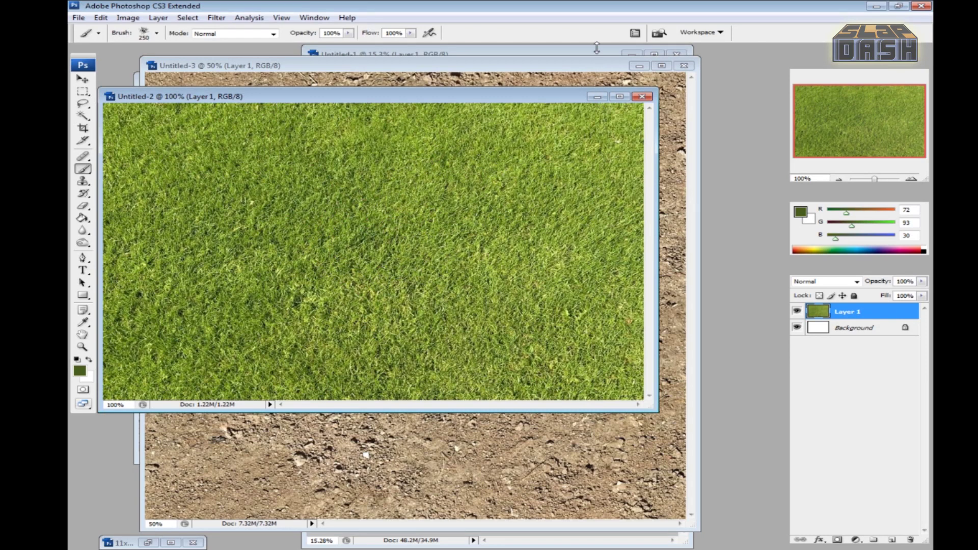
Copy the grass texture from Untitled-2 into Untitled-1 with the Move tool, placing it in the canvas's upper-left corner
click(500, 47)
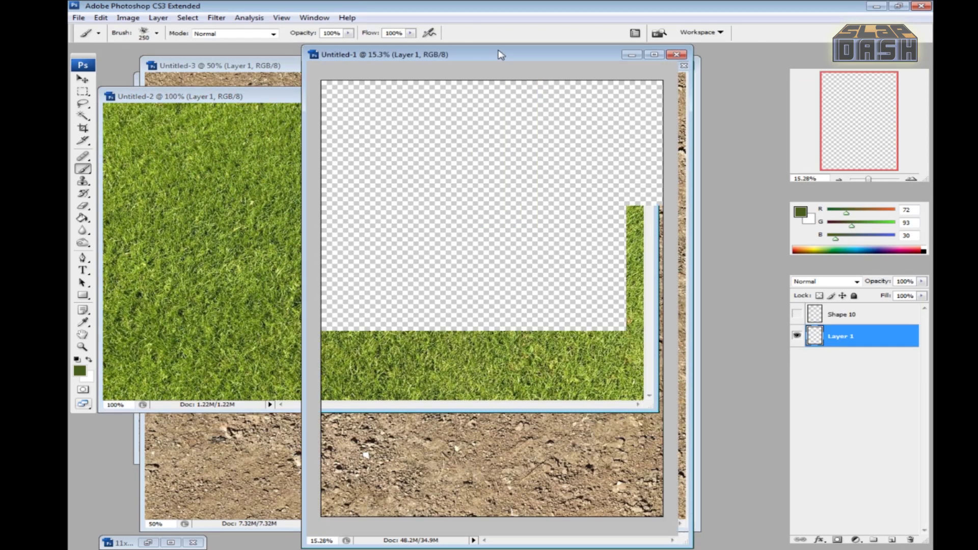
click(83, 79)
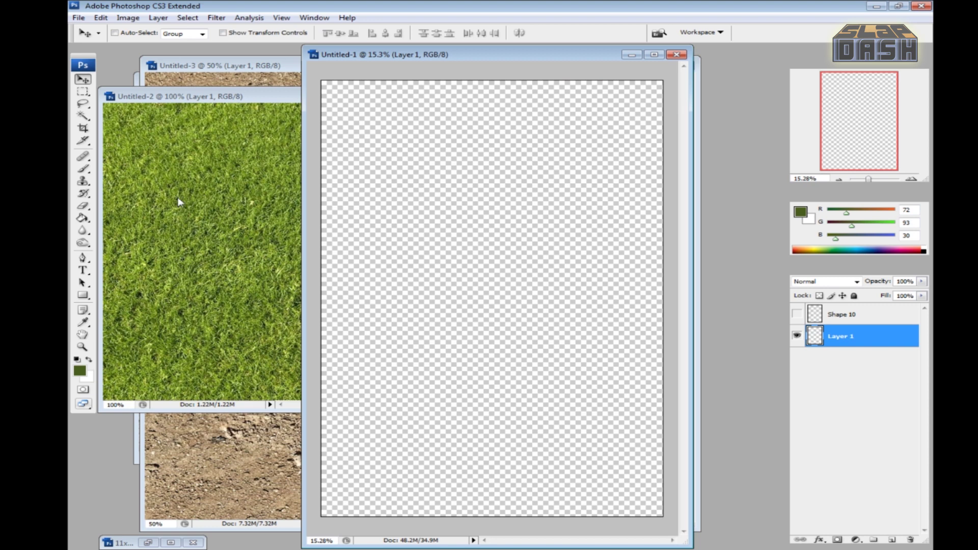
click(191, 217)
drag(191, 217, 367, 116)
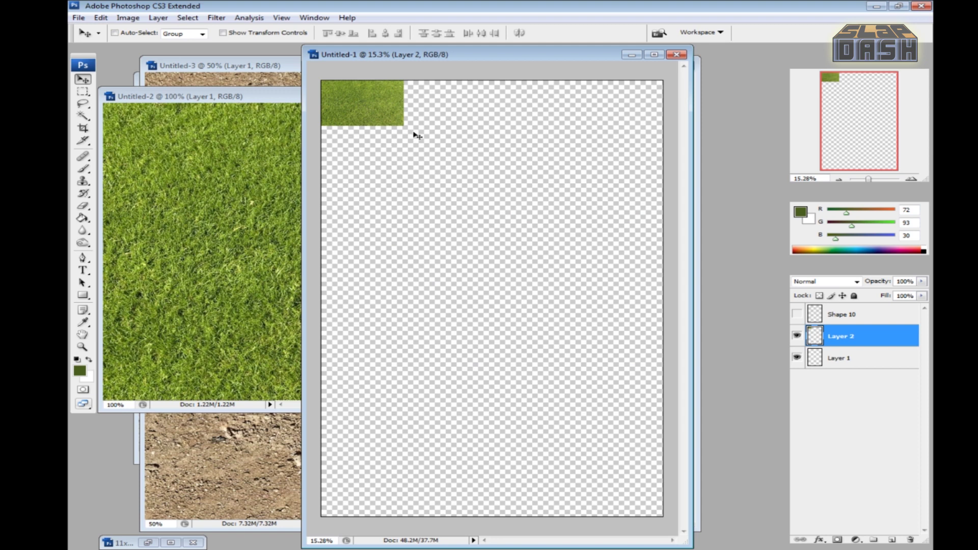
Scale the grass layer with Free Transform to about half the canvas width, keeping it anchored in the upper-left corner
key(ctrl+t)
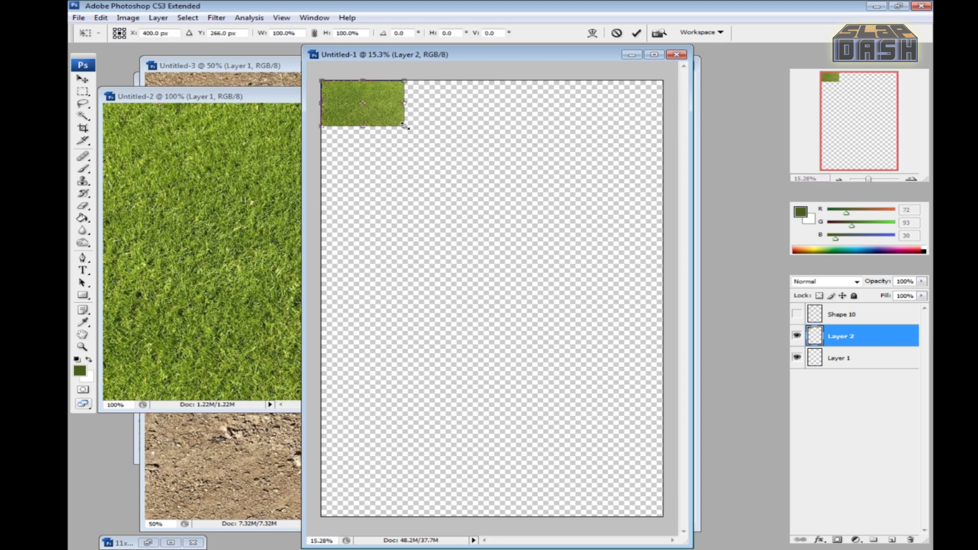
drag(405, 125, 730, 189)
key(Return)
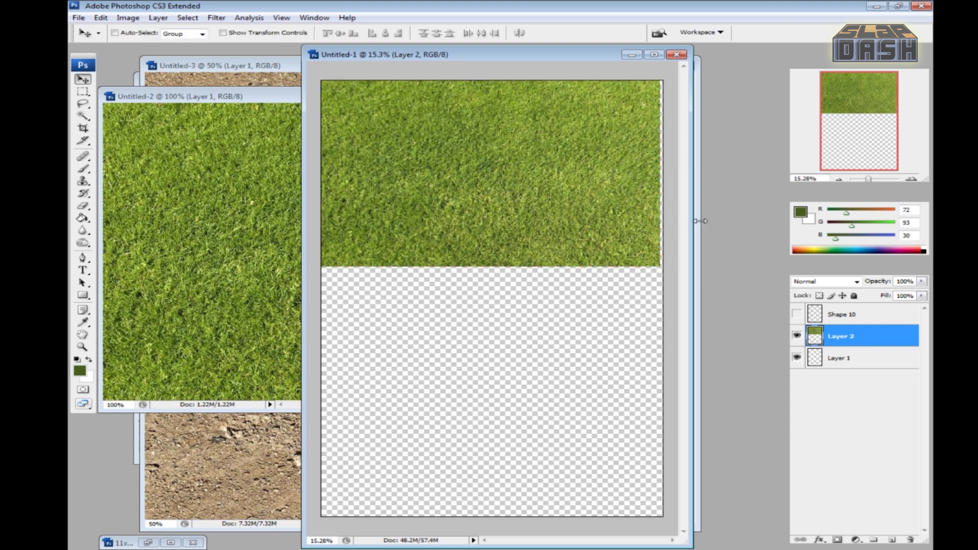
key(ctrl+t)
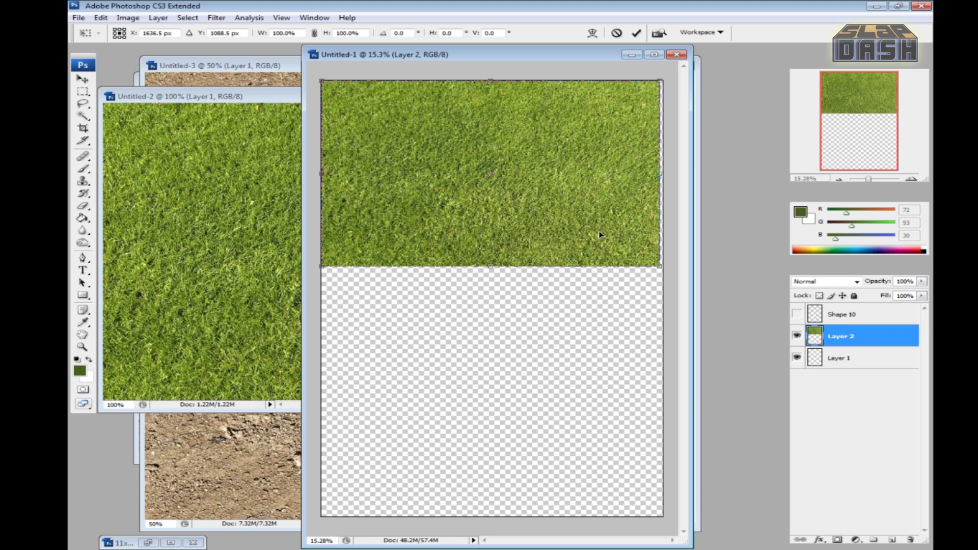
drag(661, 266, 508, 176)
key(Return)
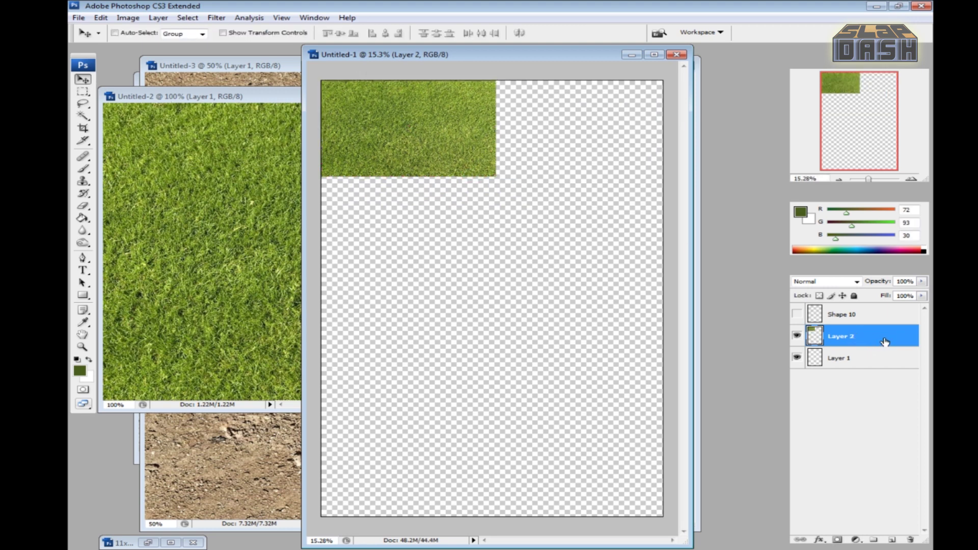
Duplicate the grass layer, align the copy flush beside the original across the canvas width, and merge the two
drag(872, 339, 892, 539)
drag(454, 152, 615, 142)
key(Left)
key(Left)
key(Left)
key(Left)
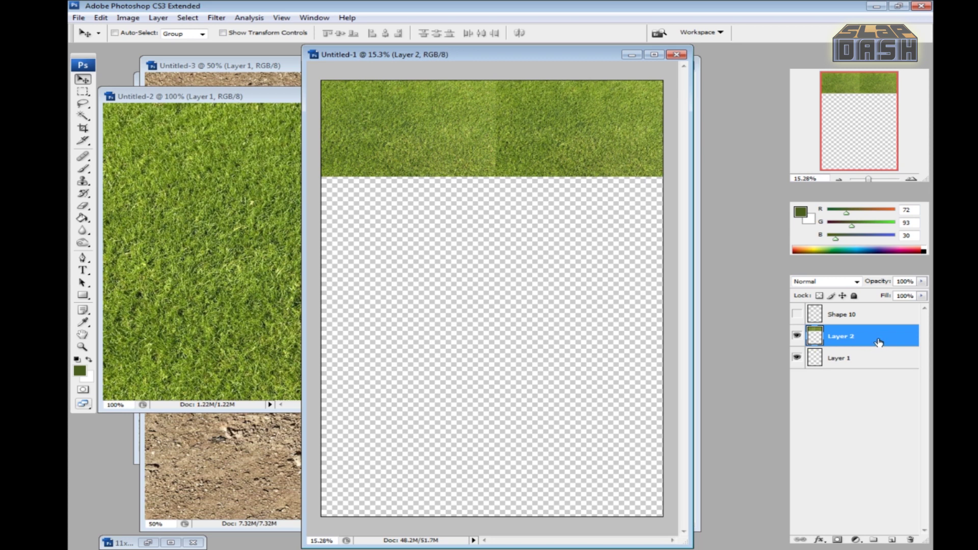
key(ctrl+e)
Duplicate the merged grass strip, place the copy directly below the first strip, and merge both into one layer
drag(891, 540, 891, 540)
drag(465, 120, 557, 215)
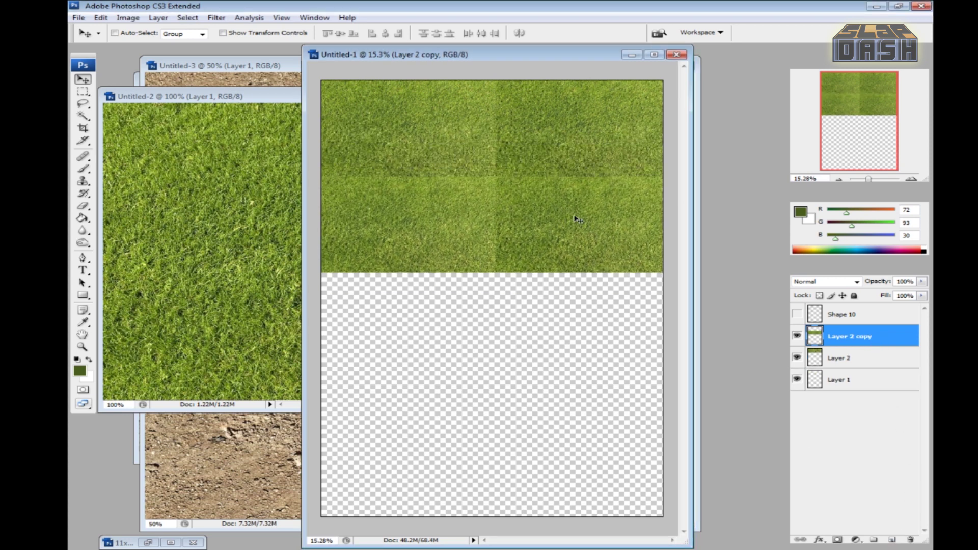
click(82, 347)
click(489, 171)
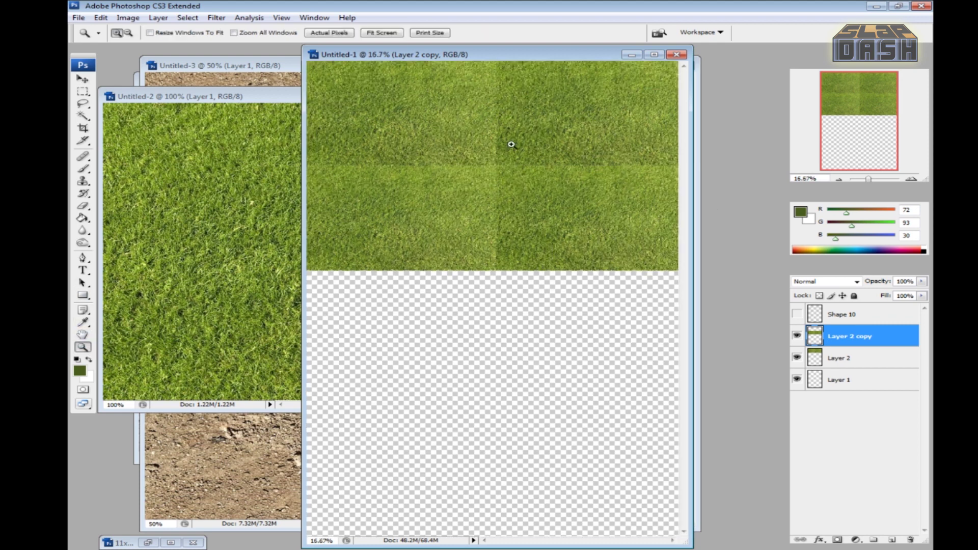
click(493, 121)
click(626, 206)
key(ctrl+e)
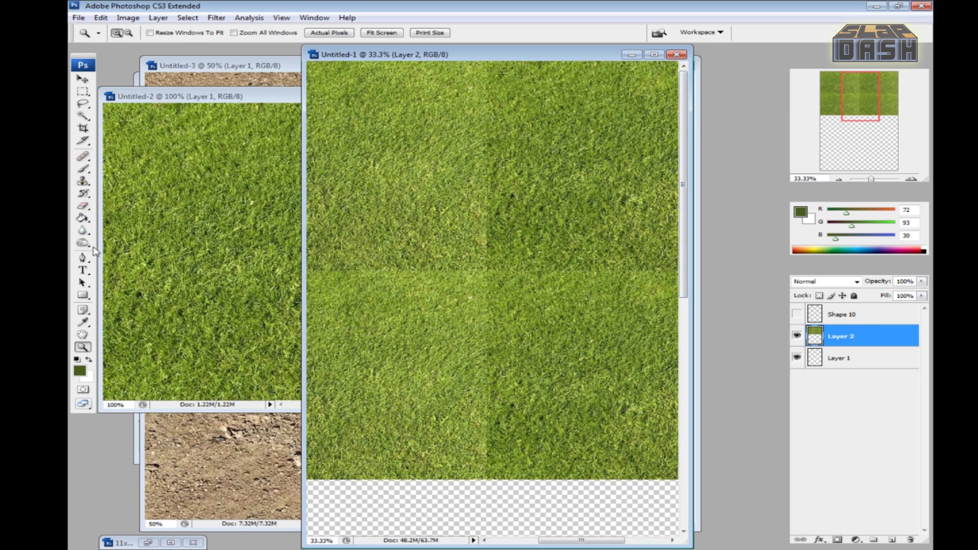
Blend the upper part of the vertical seam between the grass tiles using the Healing Brush at size 400
click(84, 157)
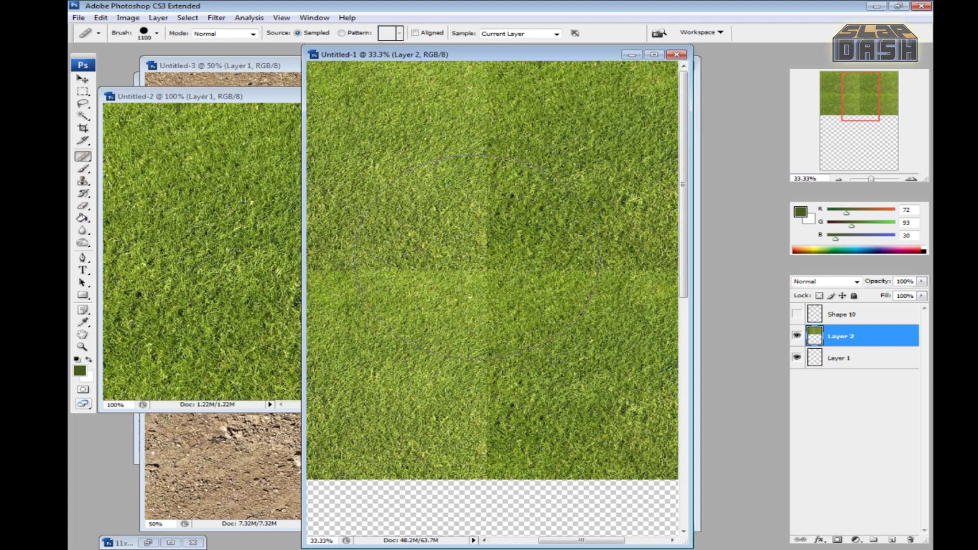
key(bracketleft)
key(bracketleft)
key(bracketleft)
click(479, 246)
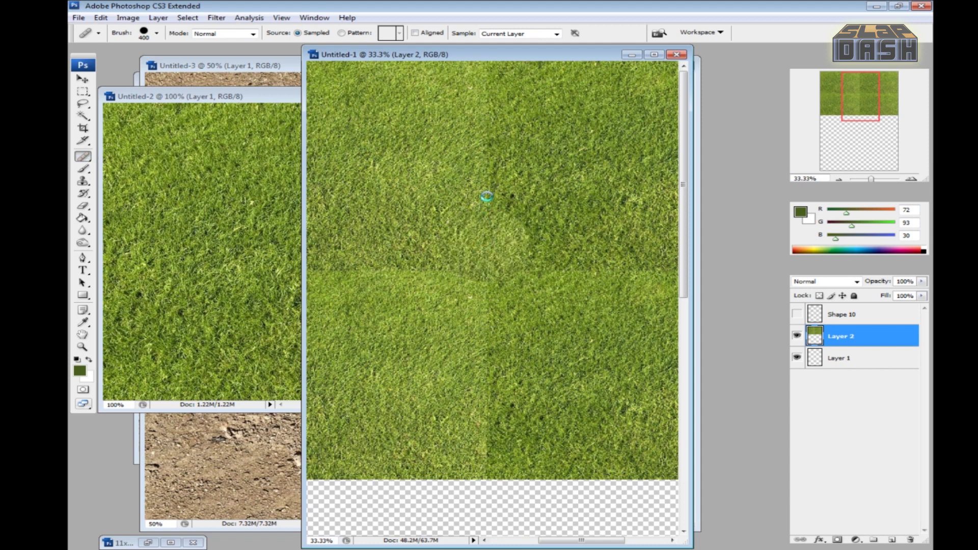
drag(483, 204, 481, 86)
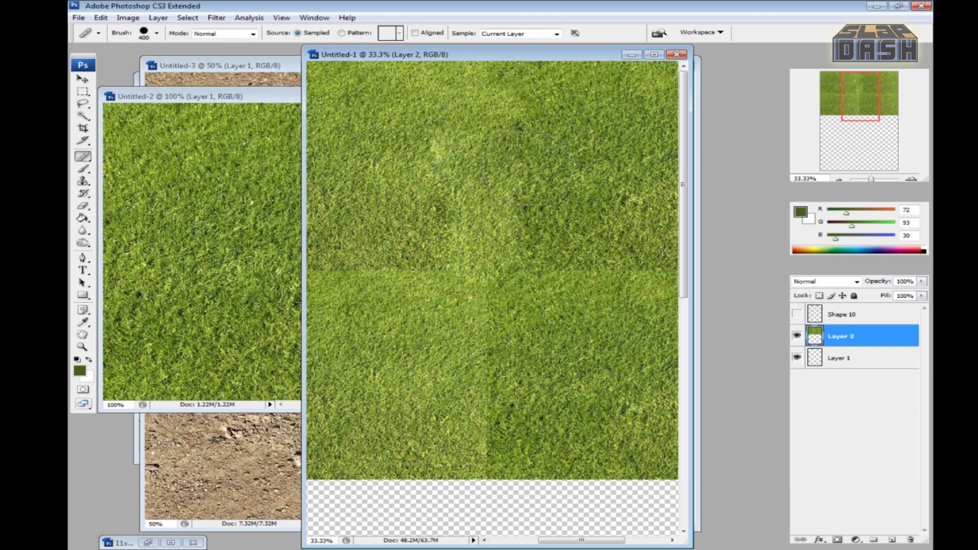
Heal the horizontal seam between the upper and lower grass tiles on both sides of the centre
click(568, 271)
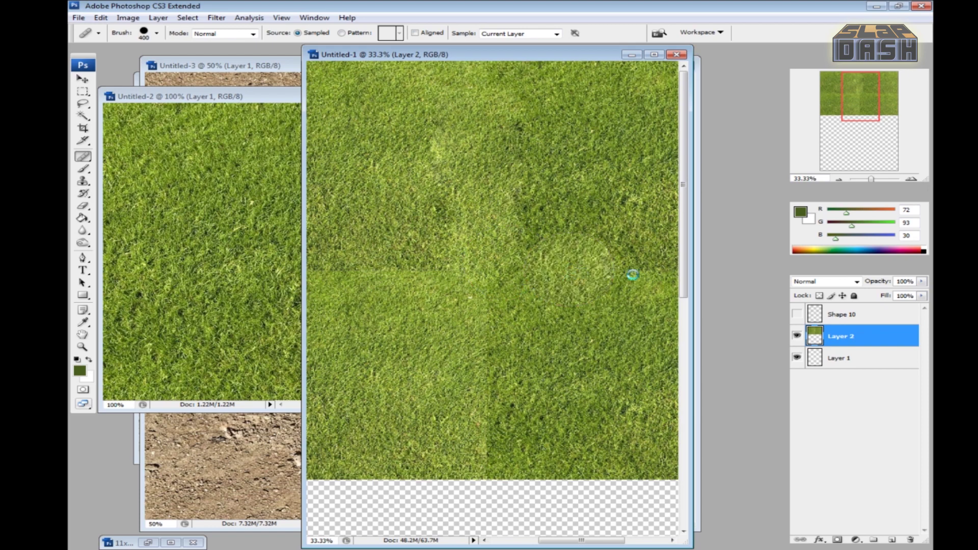
scroll(510, 230, down, 2)
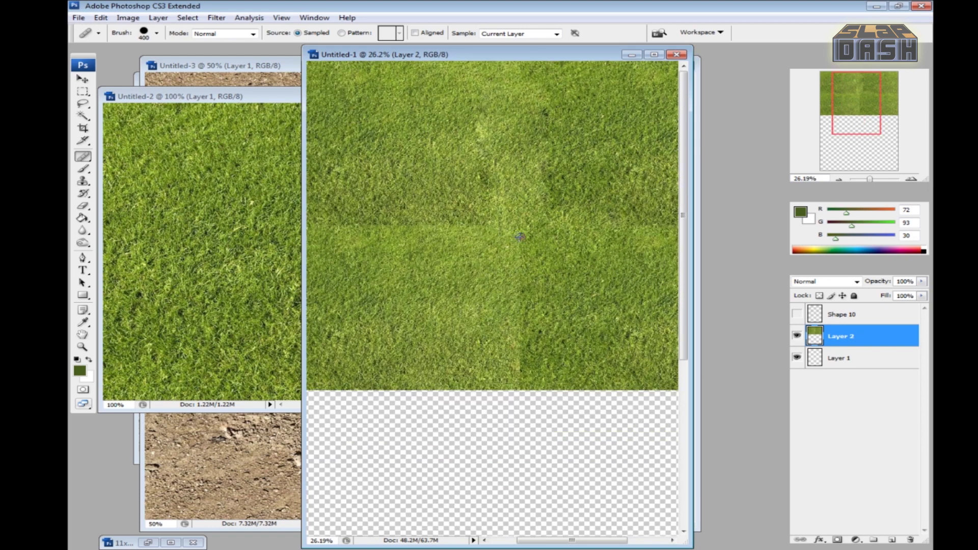
scroll(520, 238, down, 4)
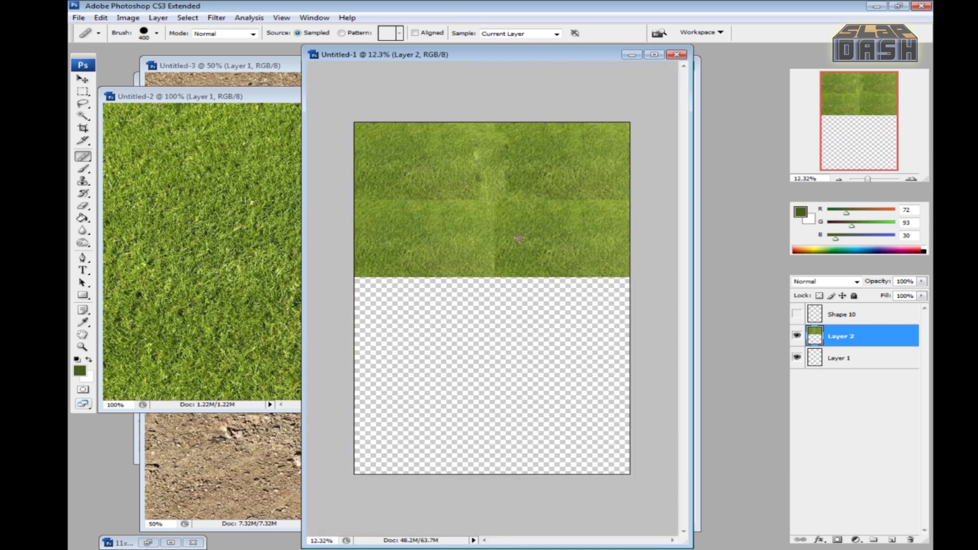
drag(457, 167, 334, 178)
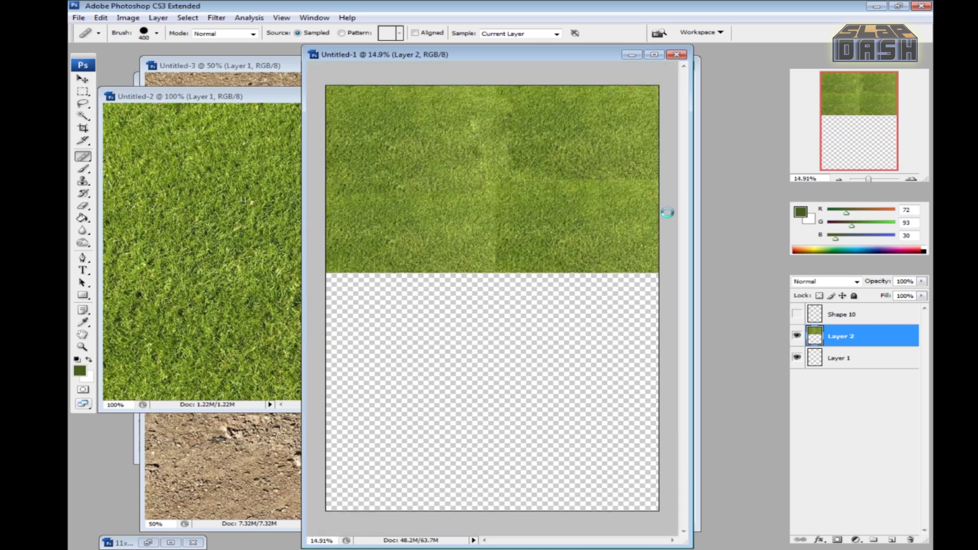
click(511, 179)
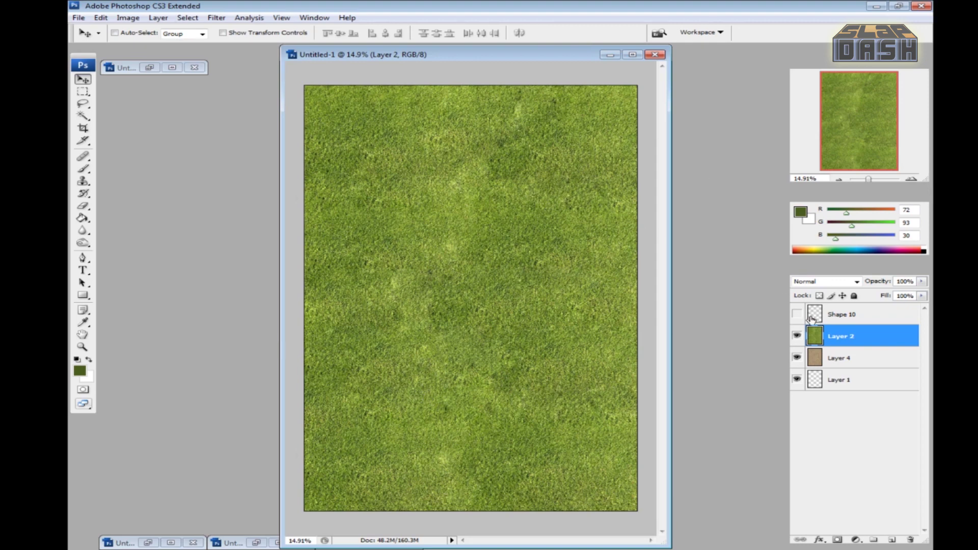
Toggle the visibility of grass Layer 2 to compare it with the dirt texture on Layer 4
click(798, 337)
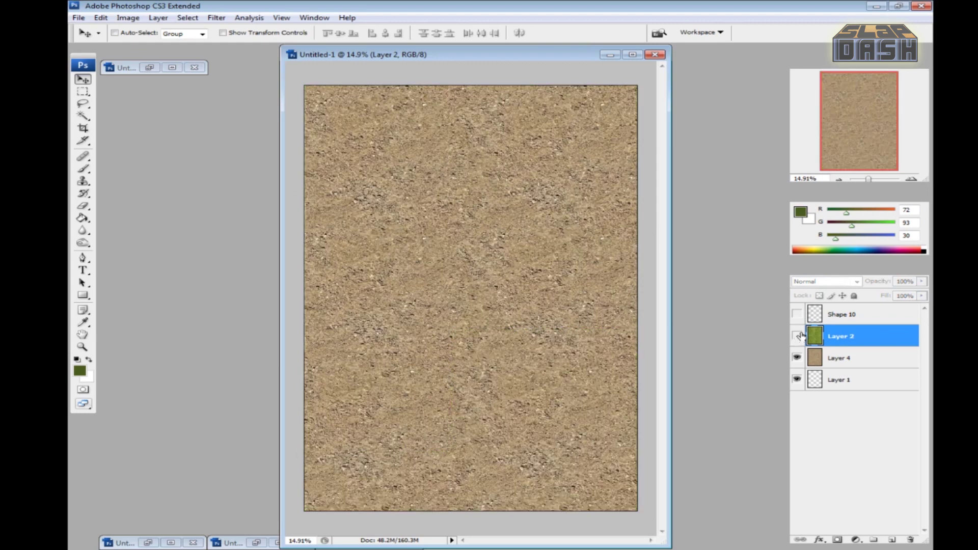
click(798, 337)
click(798, 335)
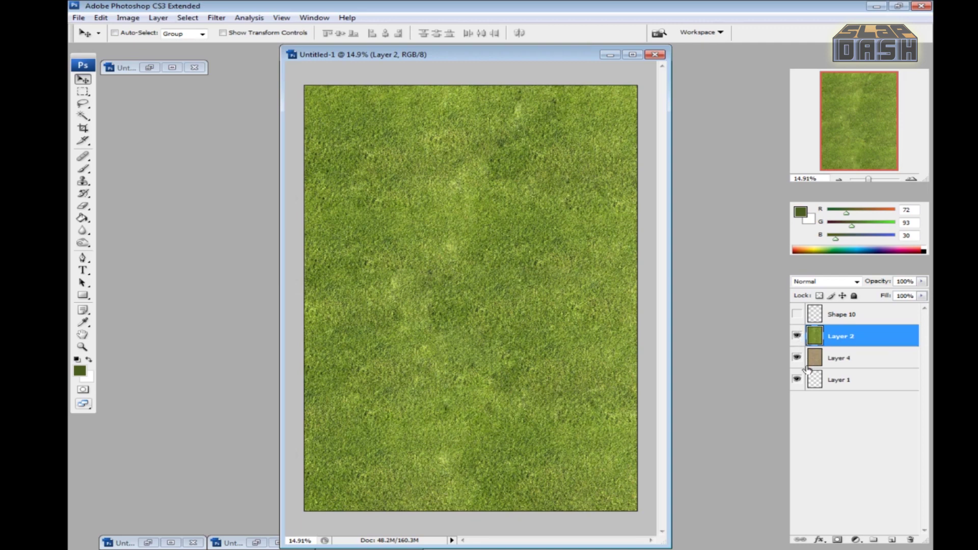
click(798, 336)
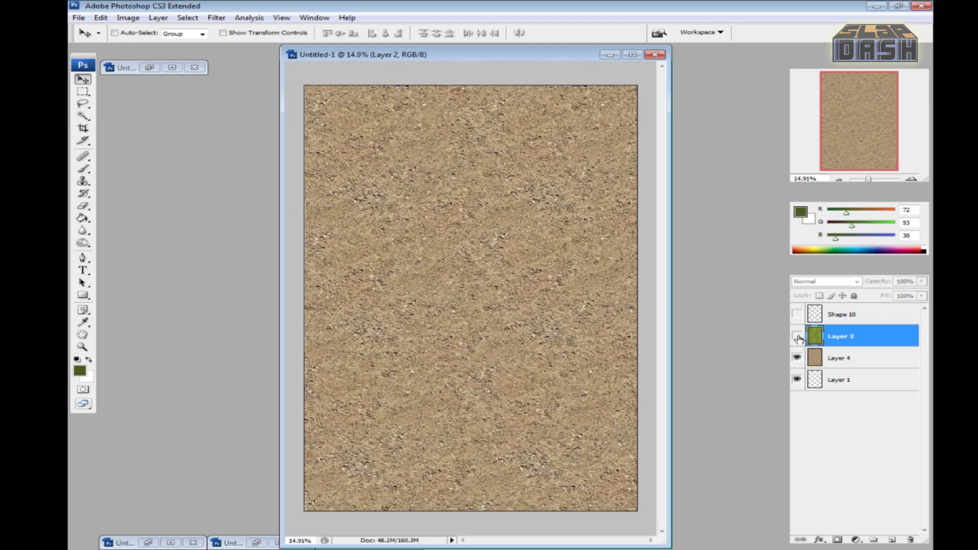
click(797, 336)
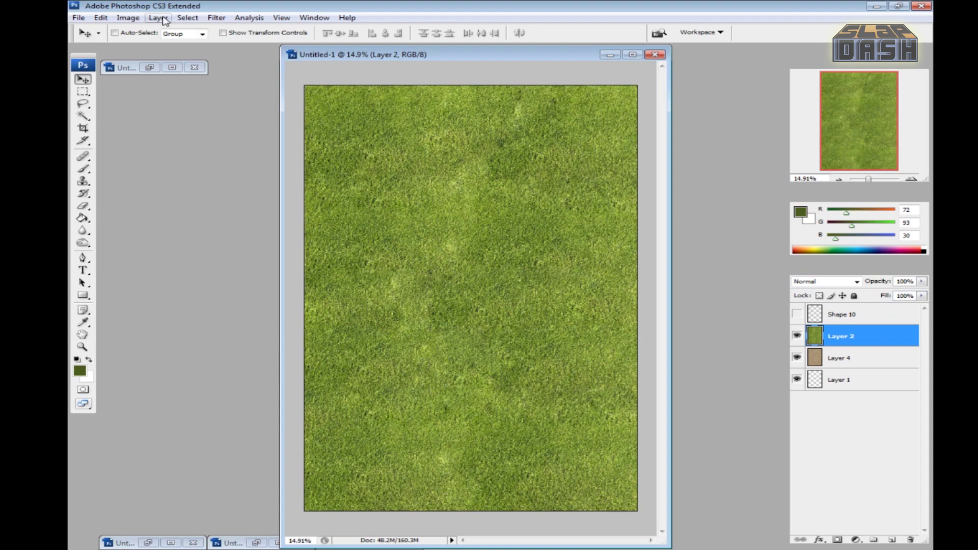
Apply a Brightness/Contrast adjustment to the grass layer with brightness -39 and contrast +13
click(128, 18)
mouse_move(173, 50)
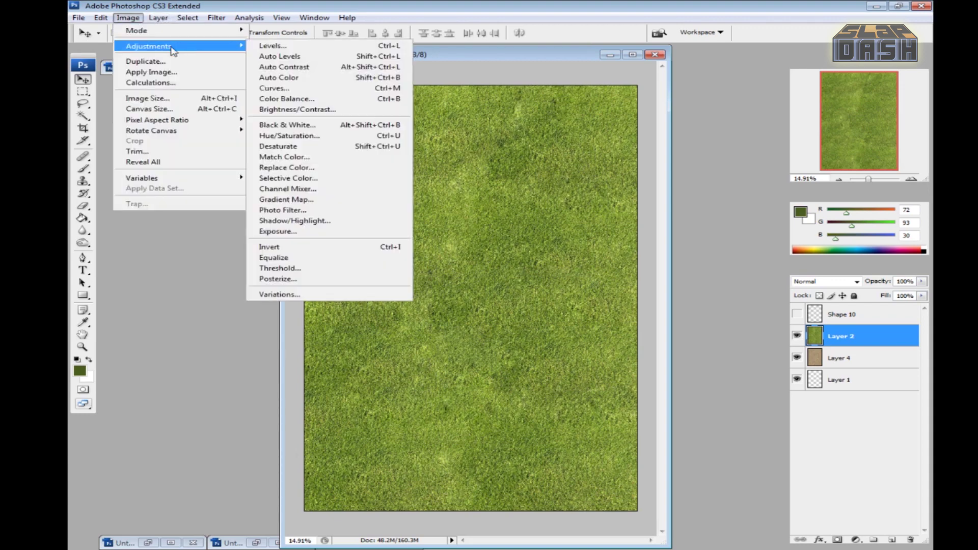
click(308, 111)
drag(534, 164, 710, 186)
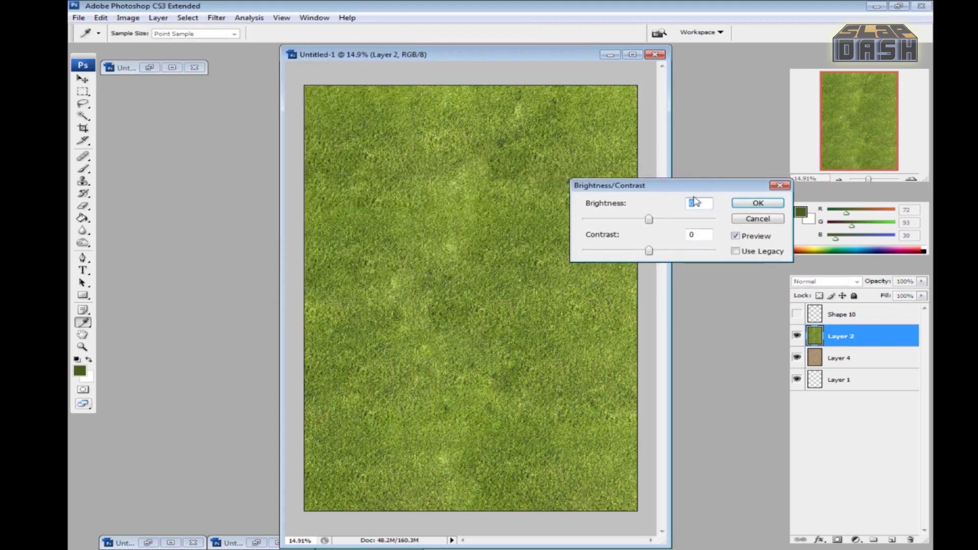
drag(649, 219, 660, 252)
drag(633, 221, 634, 225)
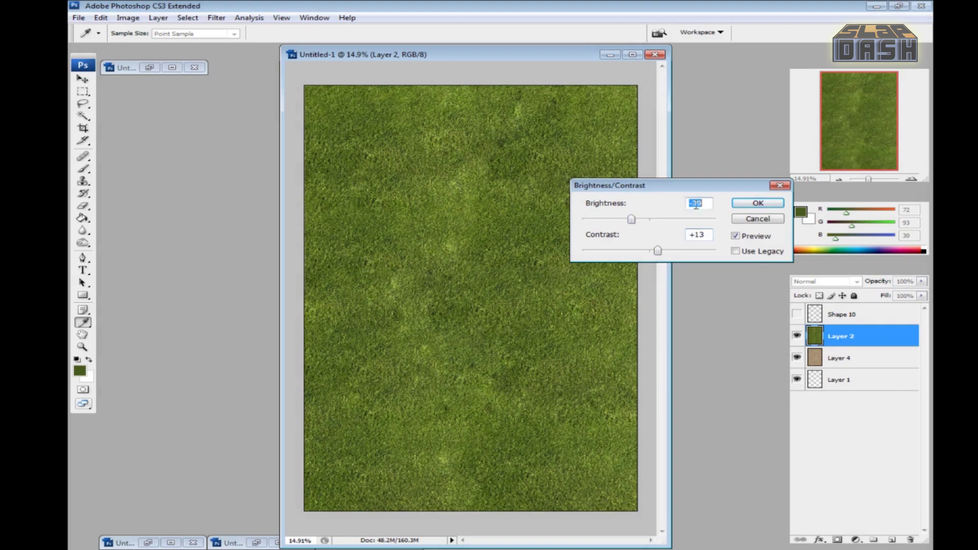
click(754, 203)
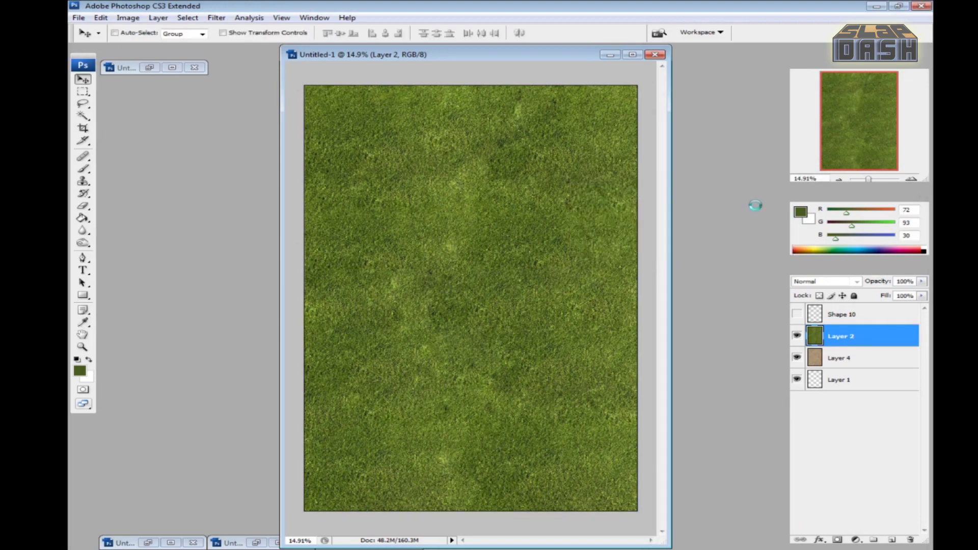
Hide the grass layer and set the dirt Layer 4's midtone Color Balance levels to +32, 0, -14
click(798, 337)
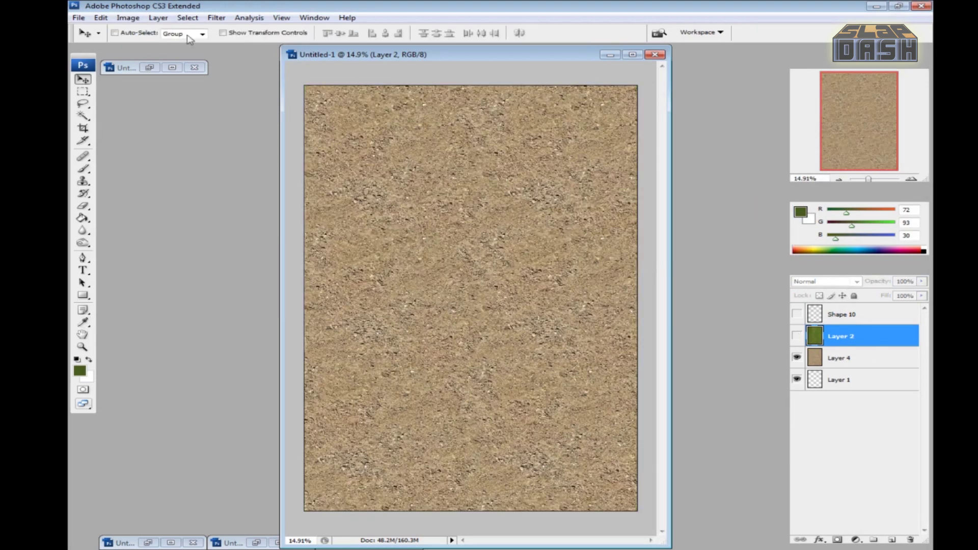
click(158, 18)
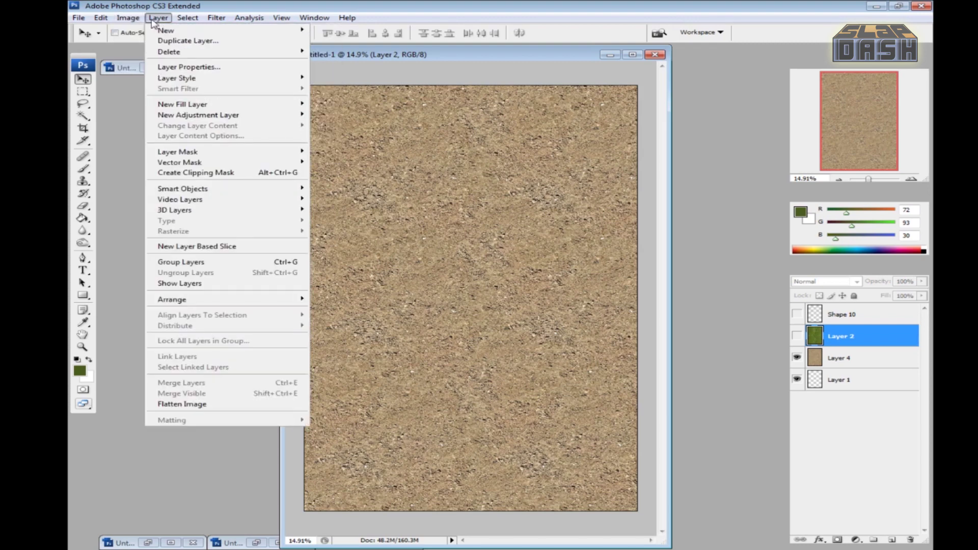
mouse_move(128, 17)
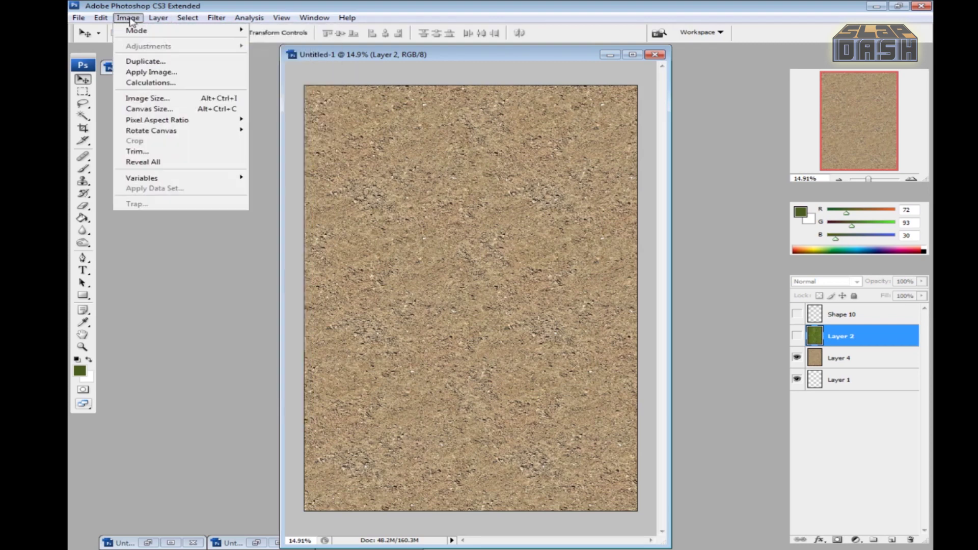
click(390, 138)
click(838, 357)
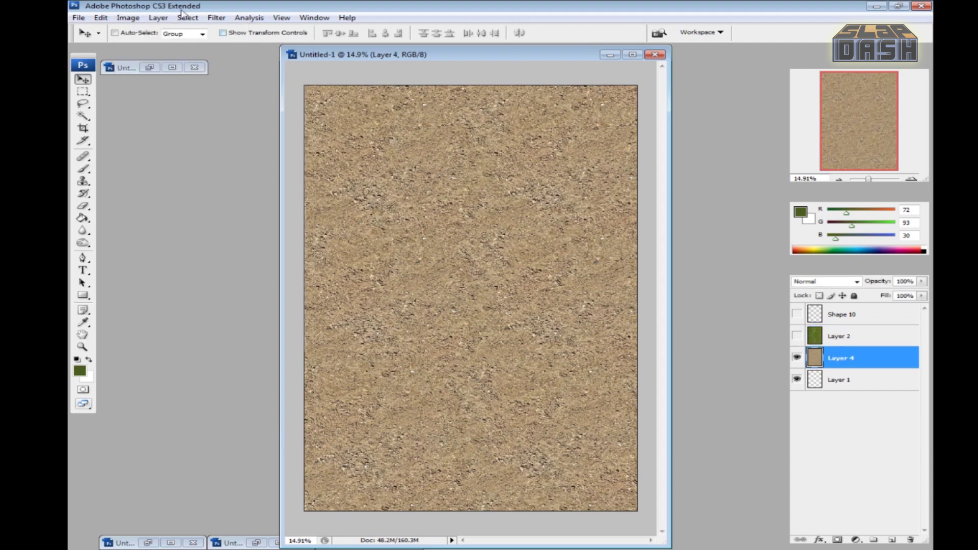
click(127, 18)
mouse_move(153, 46)
click(306, 99)
drag(679, 159, 669, 189)
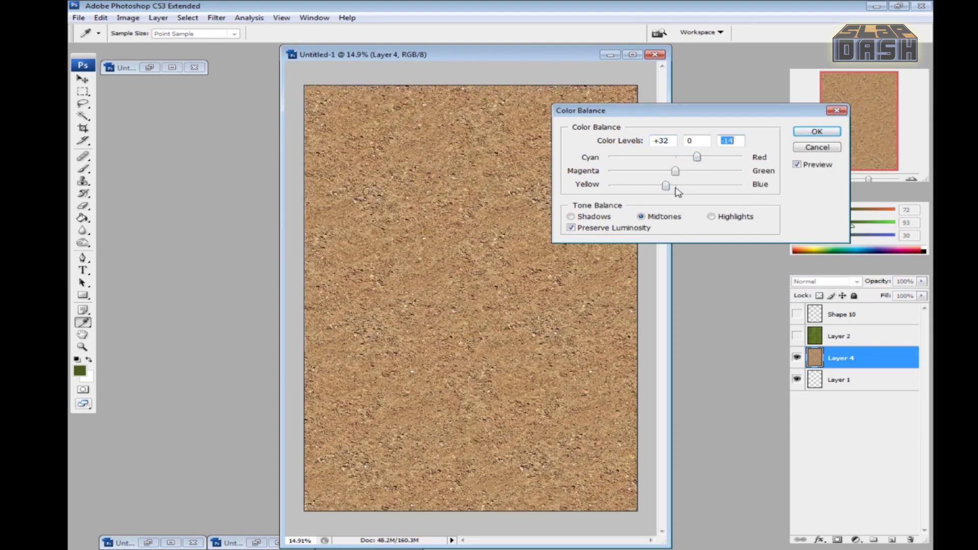
Set the dirt layer's shadow Color Balance levels to +22, 0, -15 and apply the adjustment
click(571, 217)
drag(676, 159, 665, 186)
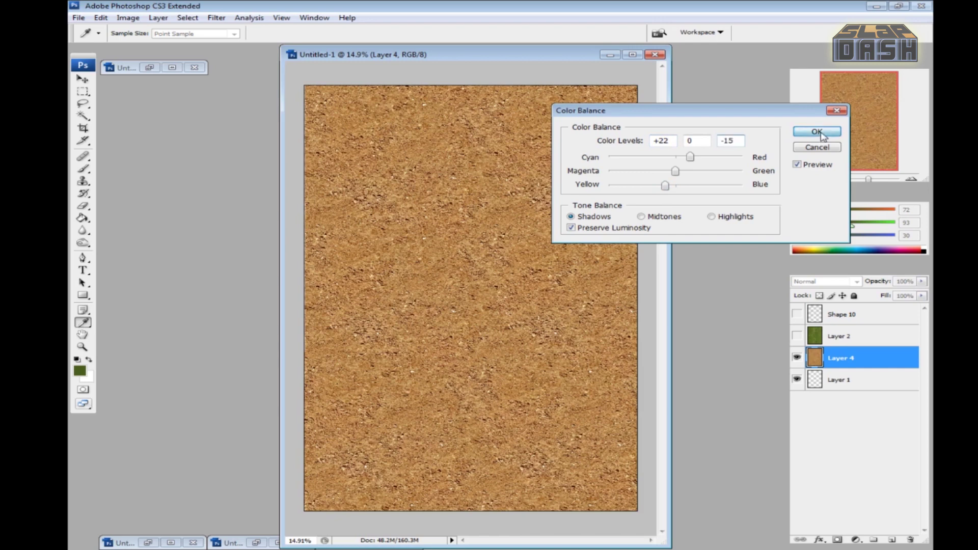
click(805, 136)
key(v)
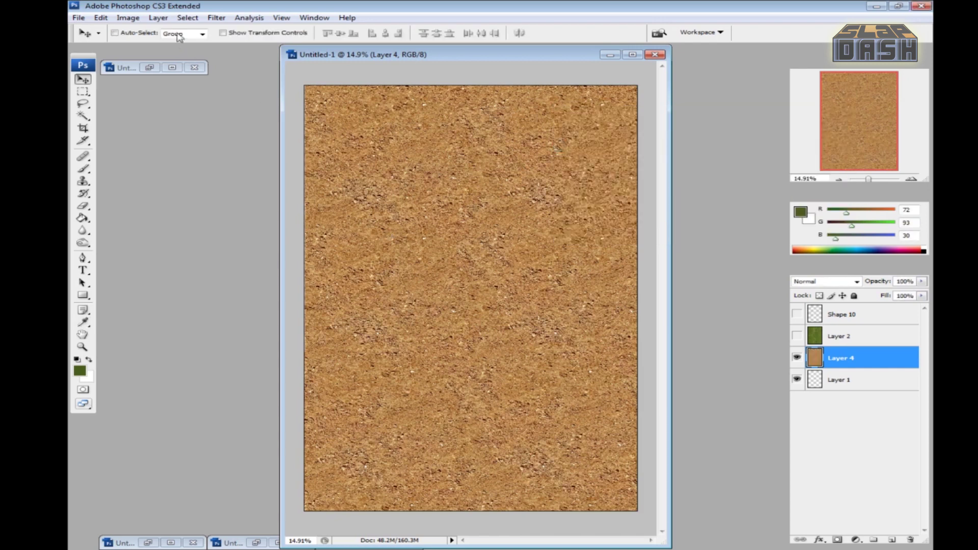
Apply a Brightness/Contrast adjustment to the dirt layer with brightness -44 and a strongly reduced contrast
click(128, 17)
mouse_move(227, 46)
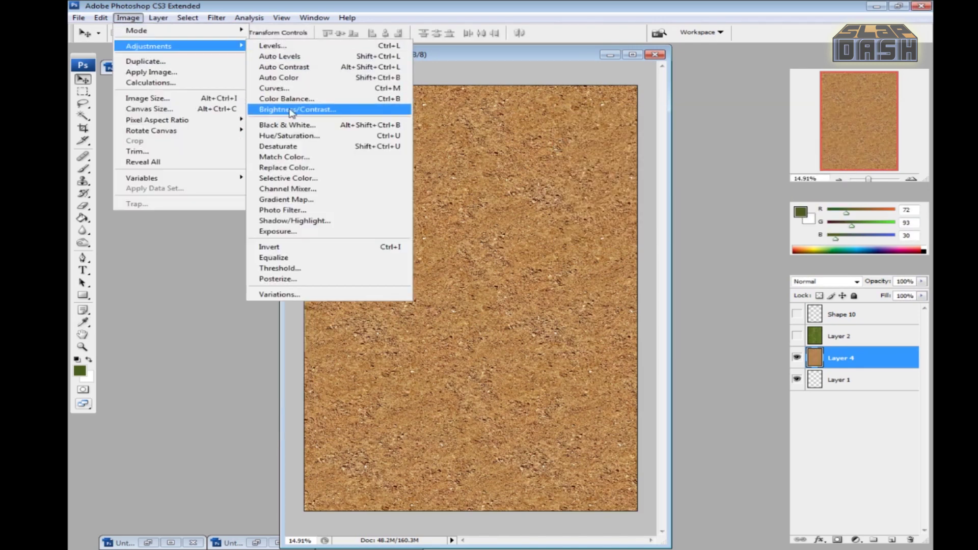
click(295, 110)
drag(650, 220, 632, 225)
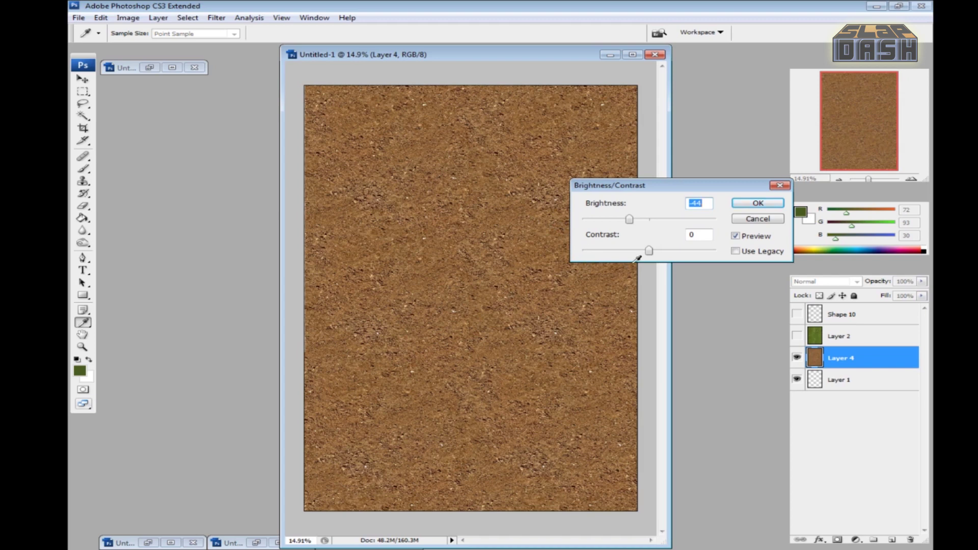
drag(652, 255, 596, 261)
click(759, 204)
key(v)
Show and hide the grass layer to compare it with the darkened dirt texture
click(797, 336)
click(797, 336)
click(797, 336)
click(797, 337)
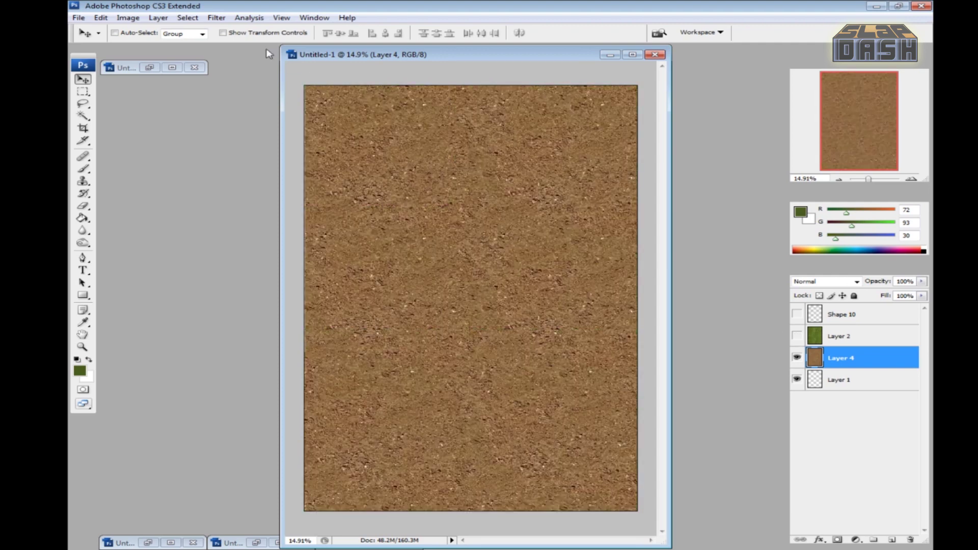
Darken the dirt layer further with brightness -17 and make the grass layer visible
click(128, 18)
mouse_move(153, 47)
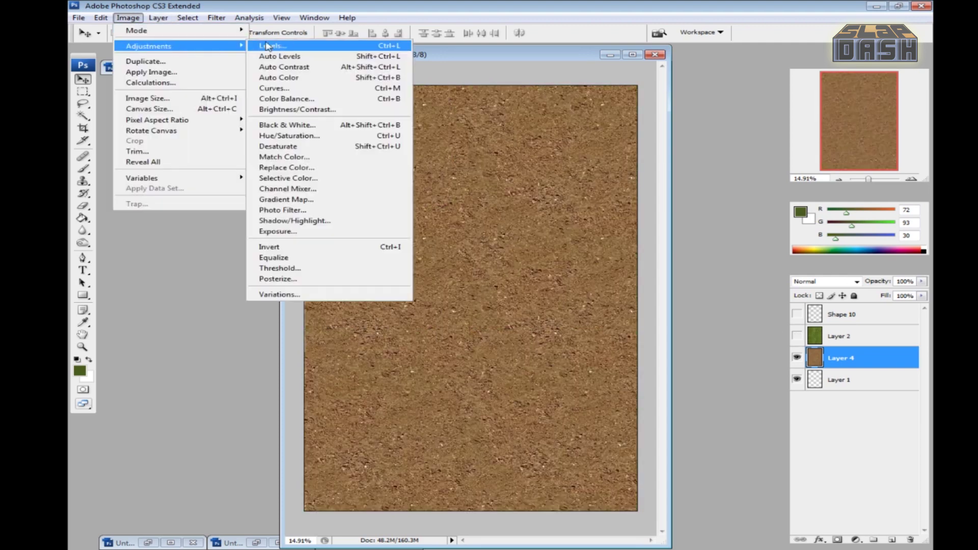
click(297, 110)
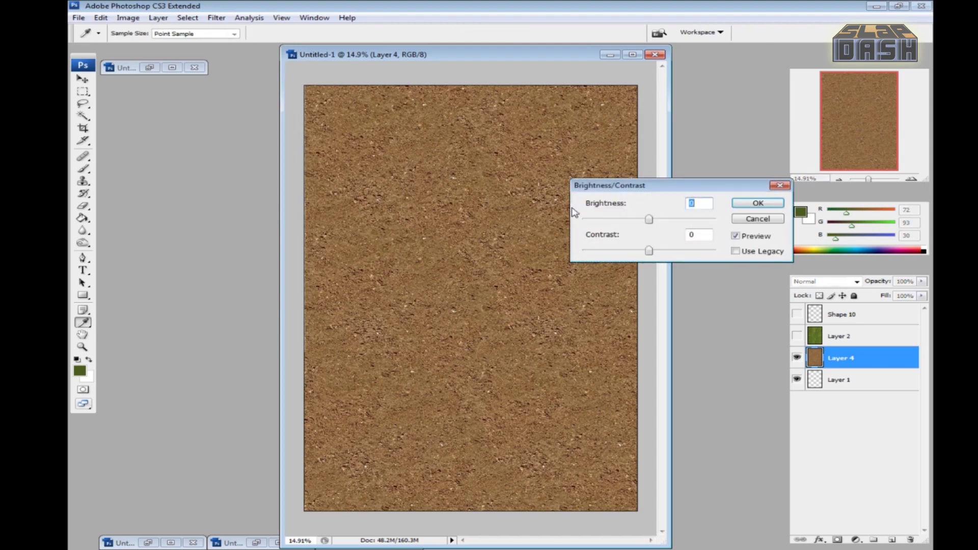
drag(650, 220, 642, 220)
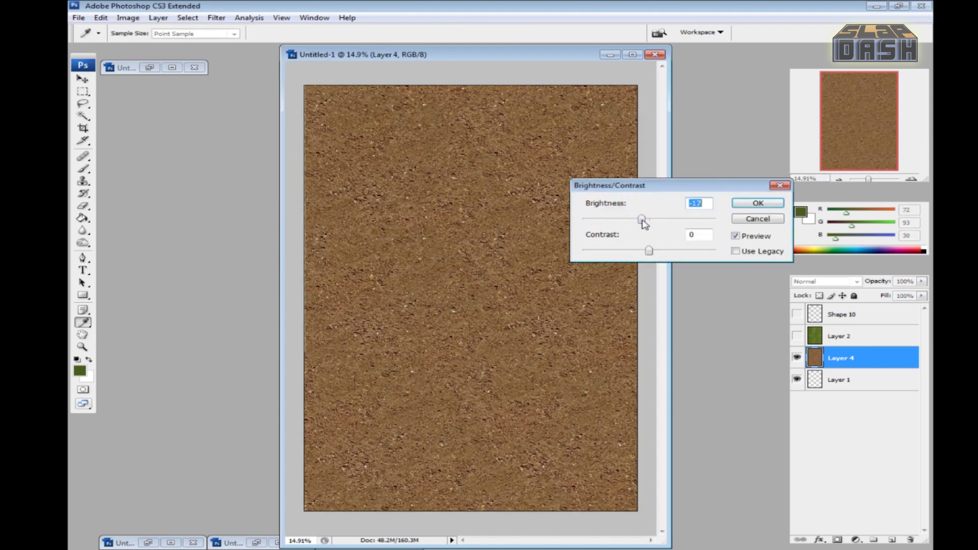
click(759, 204)
key(v)
click(797, 337)
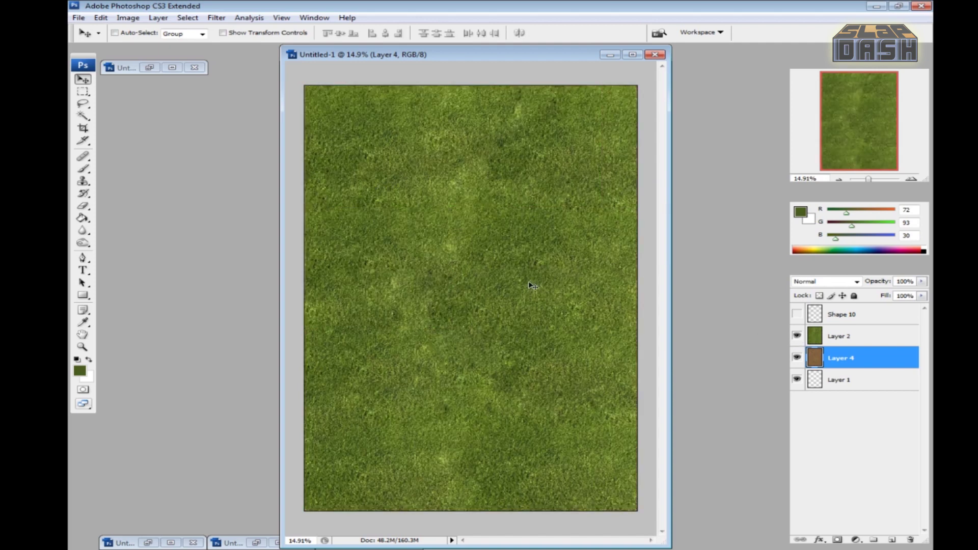
Restore the grey concrete document, lasso an oval stone shape in its upper-left area, and feather the selection by 2 pixels
click(148, 69)
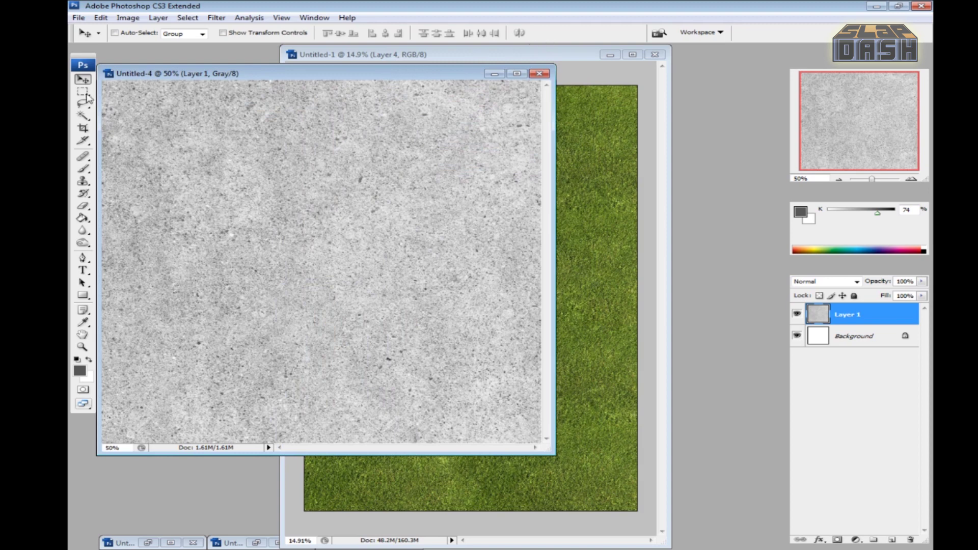
drag(84, 104, 114, 108)
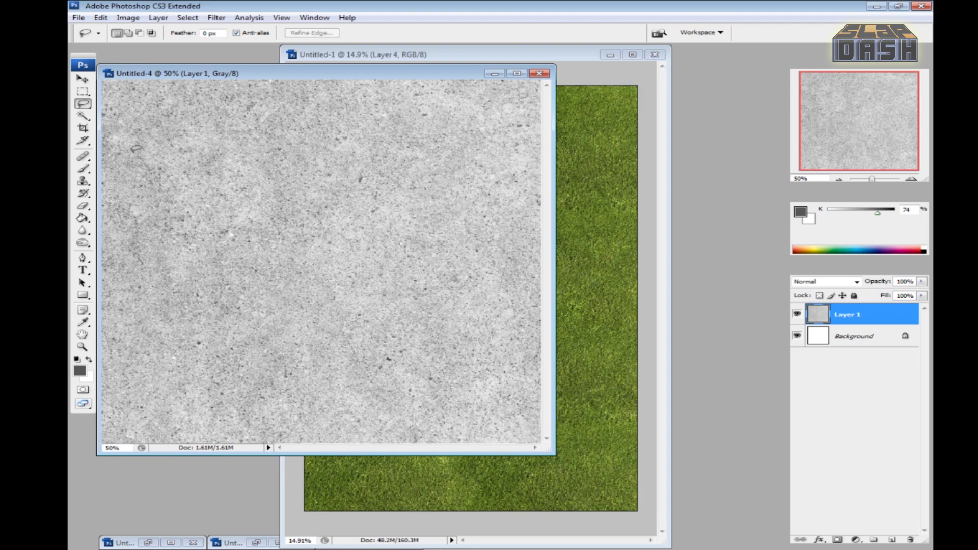
mouse_move(171, 107)
mouse_down()
mouse_move(230, 96)
mouse_move(264, 118)
mouse_move(243, 150)
mouse_move(169, 188)
mouse_up()
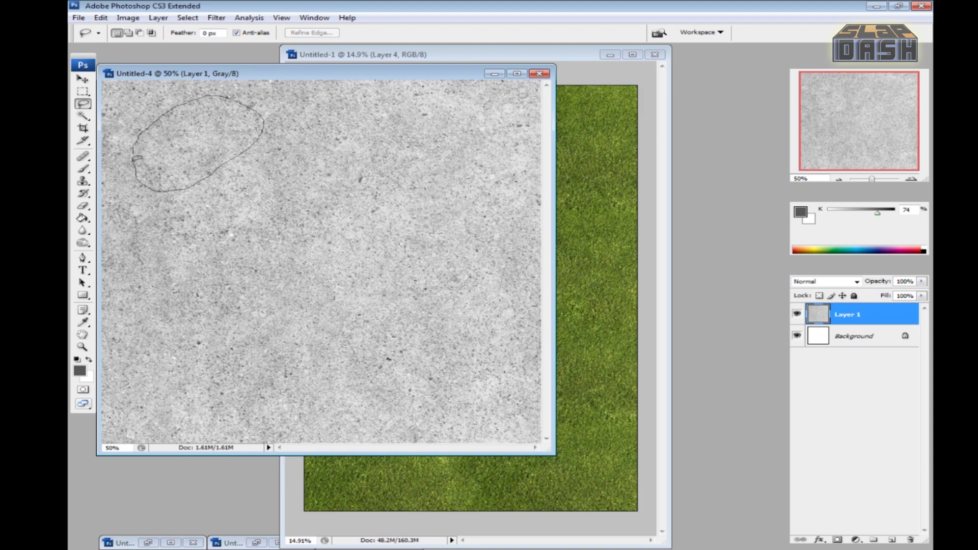
drag(135, 151, 136, 152)
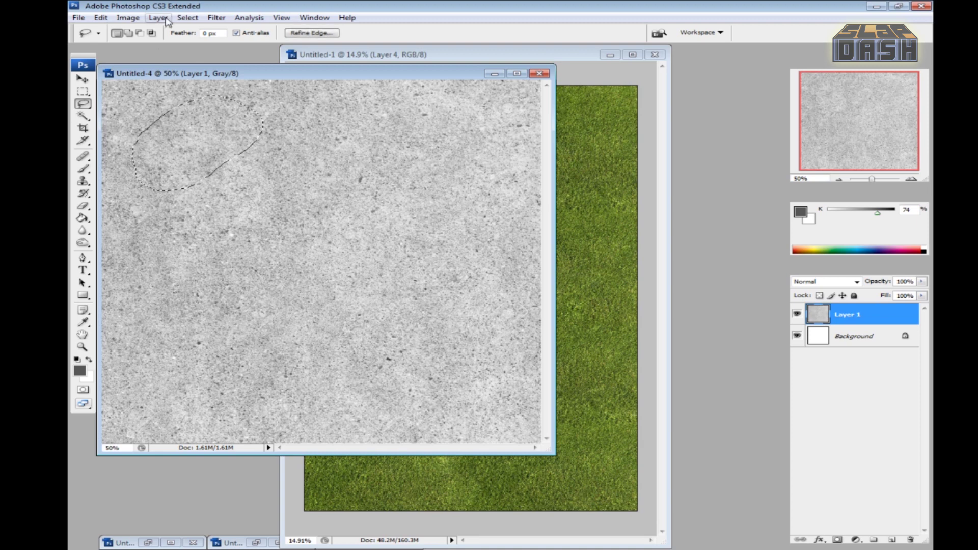
click(187, 18)
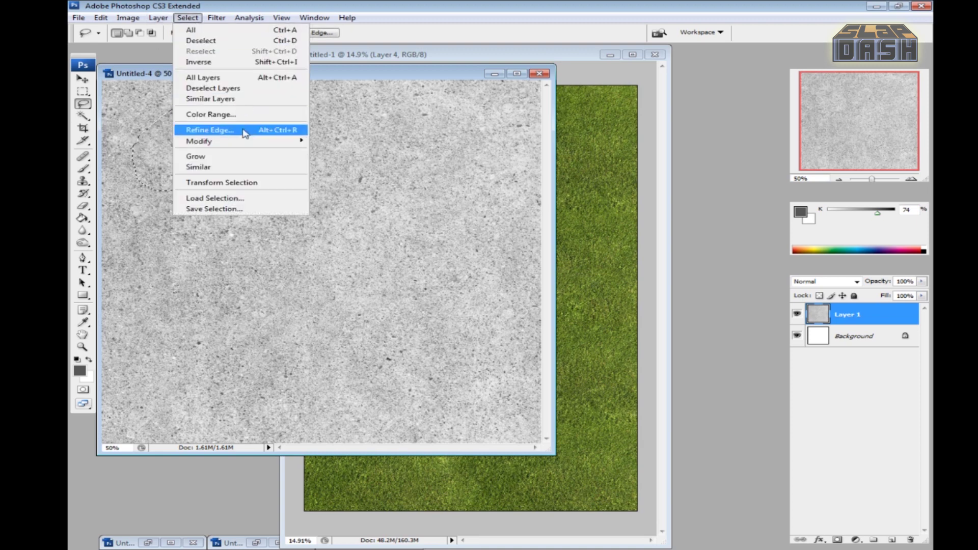
mouse_move(248, 144)
click(331, 179)
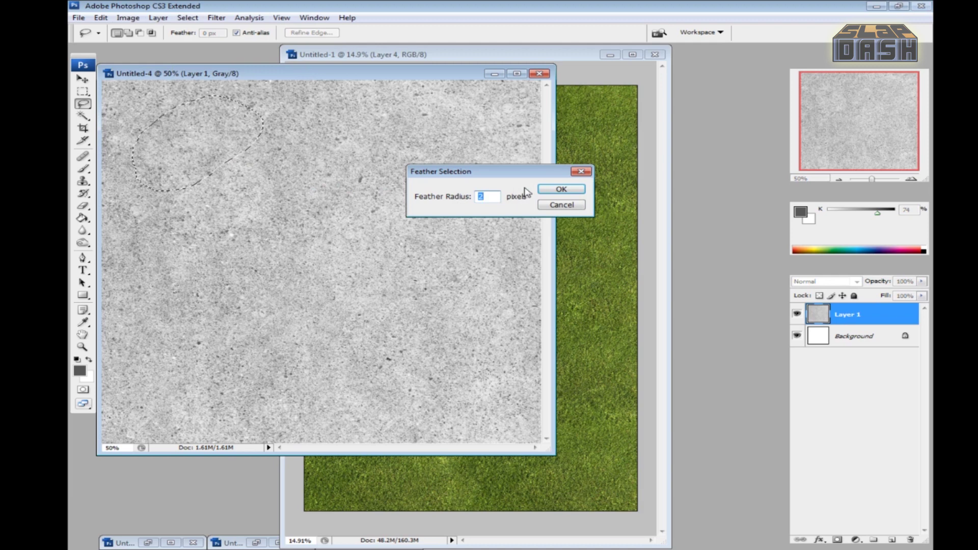
click(562, 189)
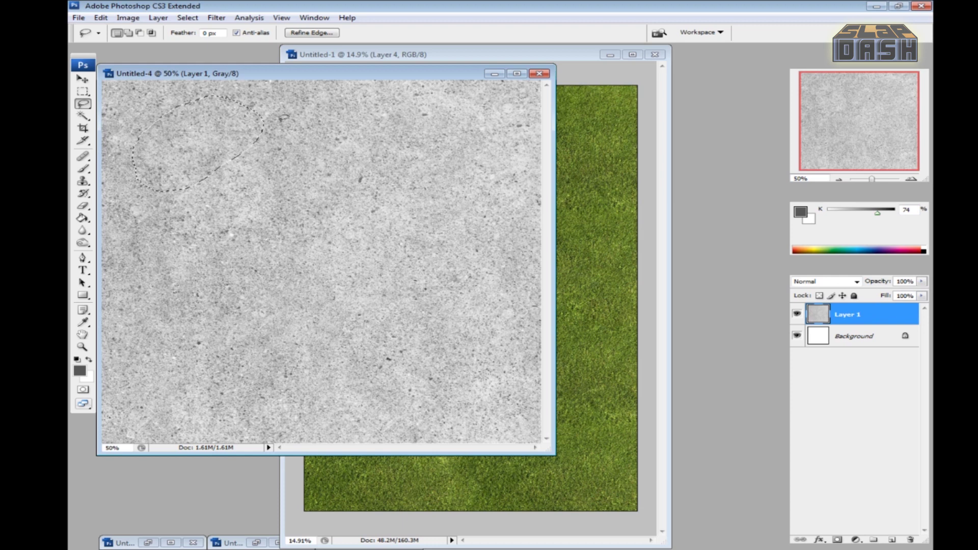
Cut the feathered oval selection from the concrete onto a new layer
click(216, 18)
mouse_move(158, 21)
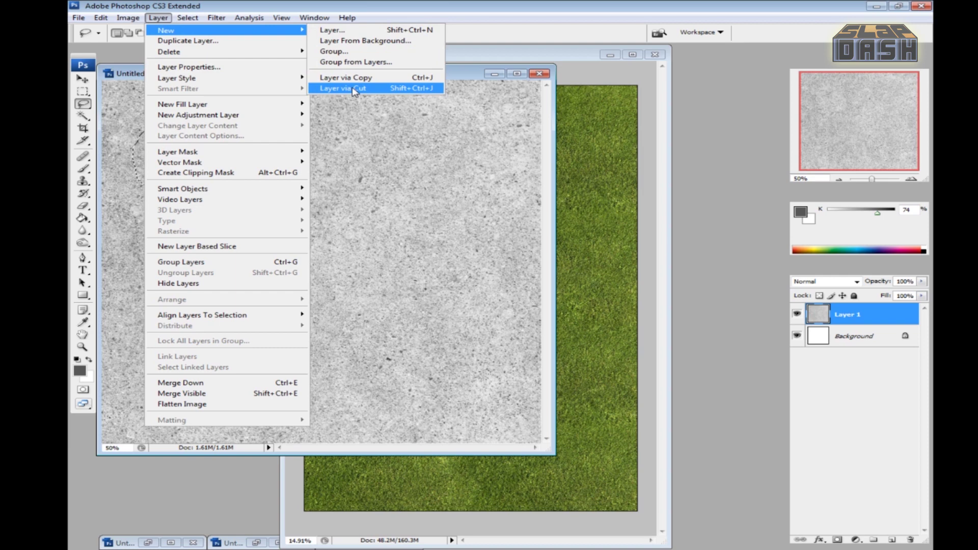
click(350, 90)
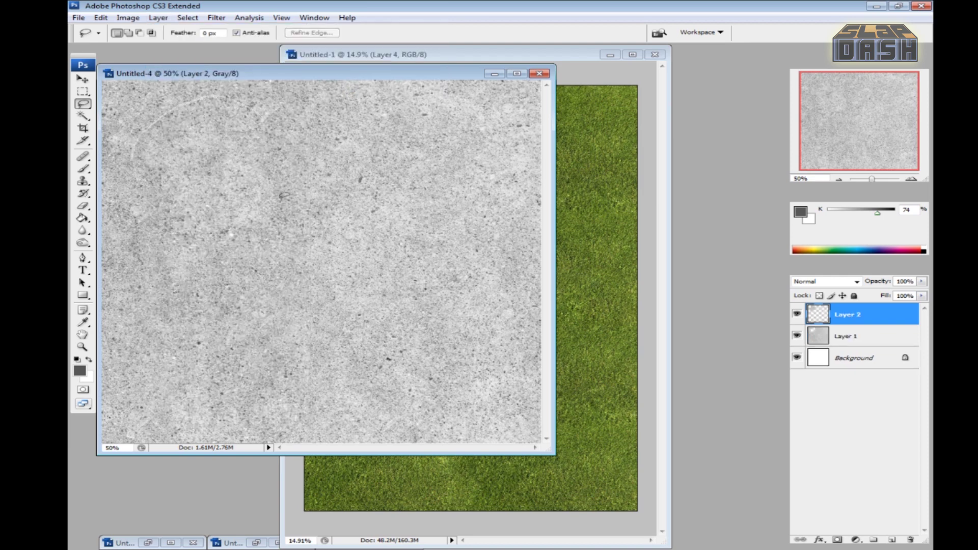
Lasso a long diagonal stone shape in the upper-right area of concrete Layer 1, feather it, and cut it to a new layer
click(863, 341)
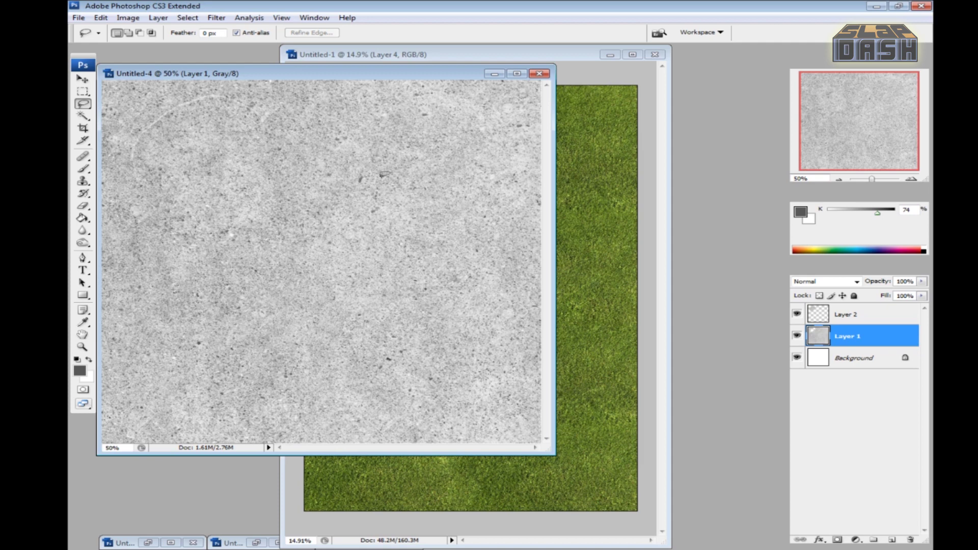
mouse_move(422, 231)
mouse_down()
mouse_move(347, 156)
mouse_move(332, 122)
mouse_move(366, 115)
mouse_move(408, 123)
mouse_move(436, 149)
mouse_move(473, 201)
mouse_move(422, 234)
mouse_up()
click(128, 17)
mouse_move(187, 17)
mouse_move(239, 142)
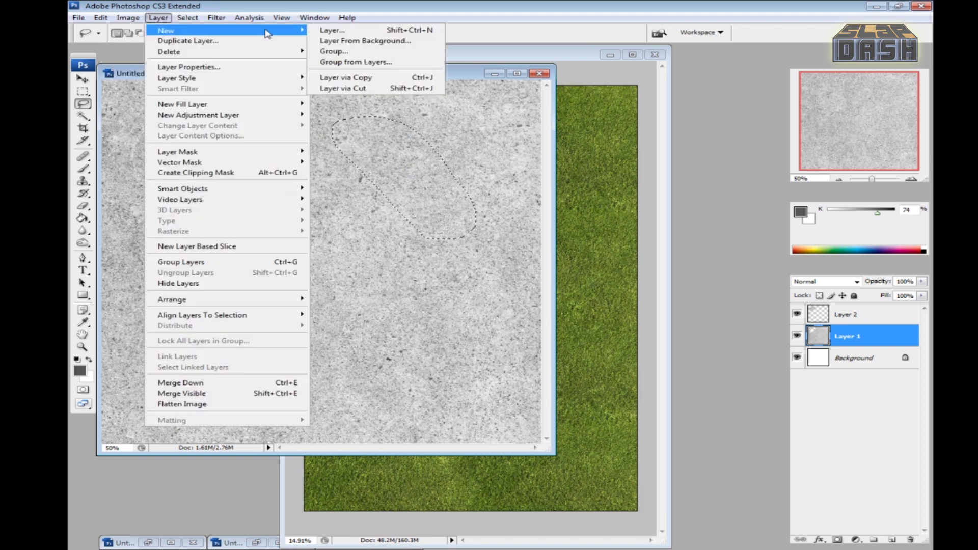
click(352, 76)
Lasso a wide stone shape near the centre of the concrete, feather it, and cut it to a new layer
mouse_move(201, 301)
mouse_down()
mouse_move(359, 268)
mouse_move(200, 305)
mouse_up()
click(187, 17)
click(239, 141)
key(Return)
click(158, 18)
click(351, 76)
Lasso a tall stone shape in the lower-right area of concrete Layer 1, feather it, and cut it to a new layer
mouse_move(426, 341)
mouse_down()
mouse_move(506, 371)
mouse_move(479, 403)
mouse_up()
mouse_move(416, 316)
mouse_down()
mouse_move(512, 326)
mouse_move(413, 336)
mouse_up()
click(158, 18)
mouse_move(225, 30)
click(187, 18)
click(332, 184)
click(563, 186)
click(159, 18)
click(475, 210)
click(846, 379)
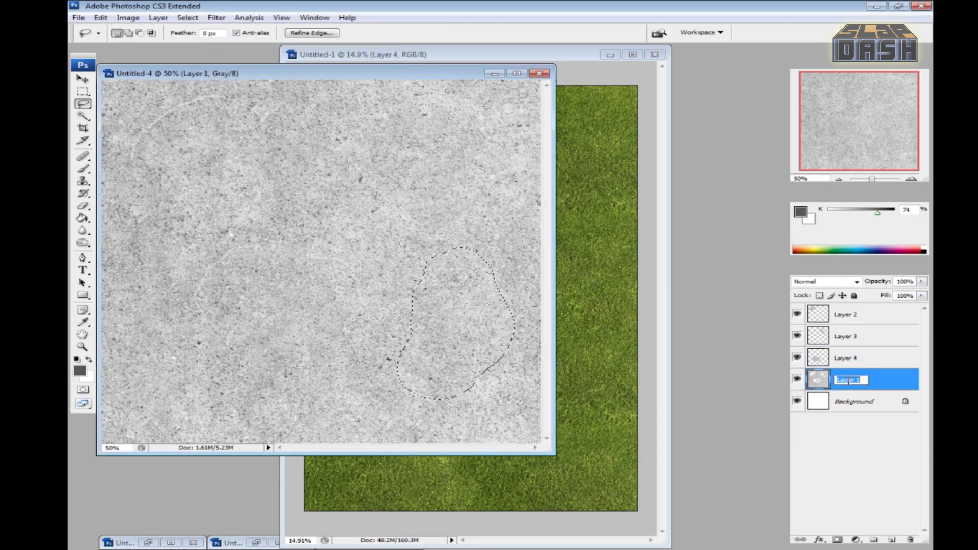
click(158, 17)
mouse_move(224, 30)
click(352, 77)
Lasso a curved stone shape in the concrete's lower-left corner, feather it, and cut it to a new layer
mouse_move(154, 417)
mouse_down()
mouse_move(263, 425)
mouse_move(153, 424)
mouse_up()
mouse_move(136, 390)
mouse_down()
mouse_move(245, 431)
mouse_move(134, 393)
mouse_up()
click(187, 17)
mouse_move(203, 141)
click(356, 184)
key(Return)
click(158, 17)
mouse_move(168, 29)
click(351, 77)
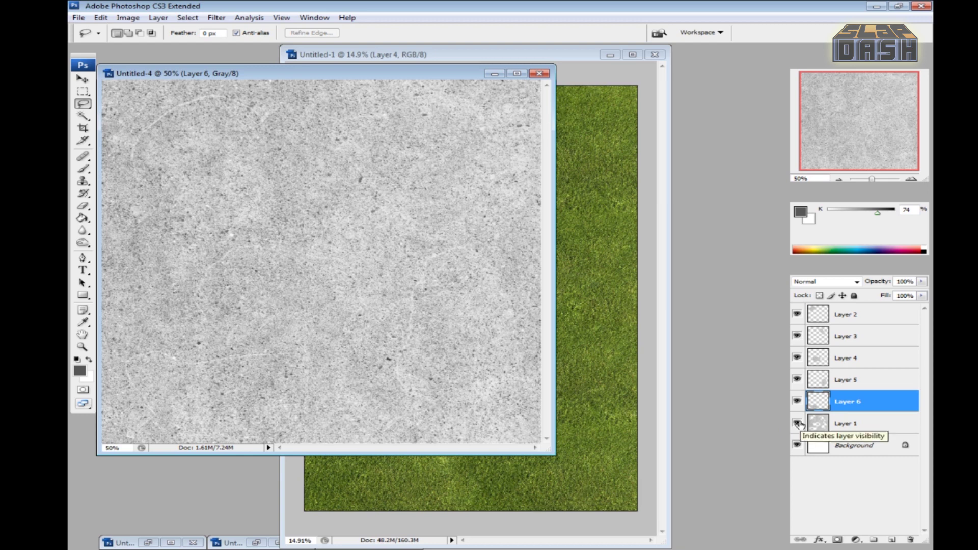
Hide the leftover concrete Layer 1 to isolate the stone cutouts, keeping their document in front of the grass map
click(798, 424)
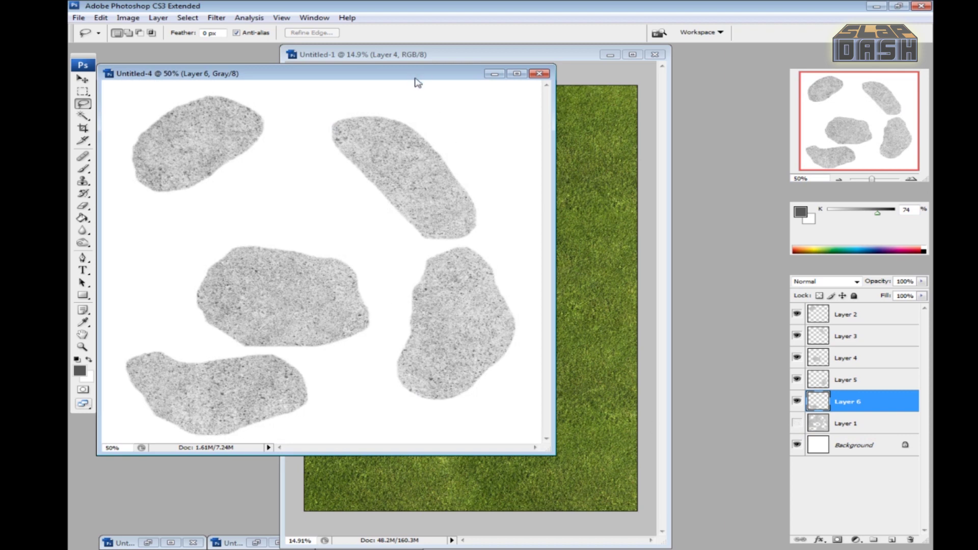
click(495, 73)
key(ctrl+Tab)
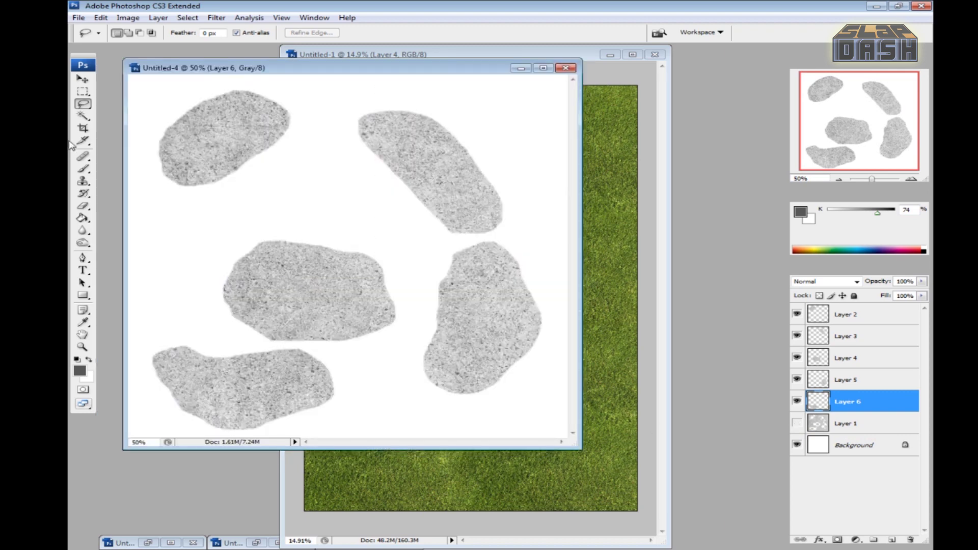
Copy the oval stone on Layer 2 into the grass document, stack it above the grass layer, and place it left of the upper centre
click(83, 80)
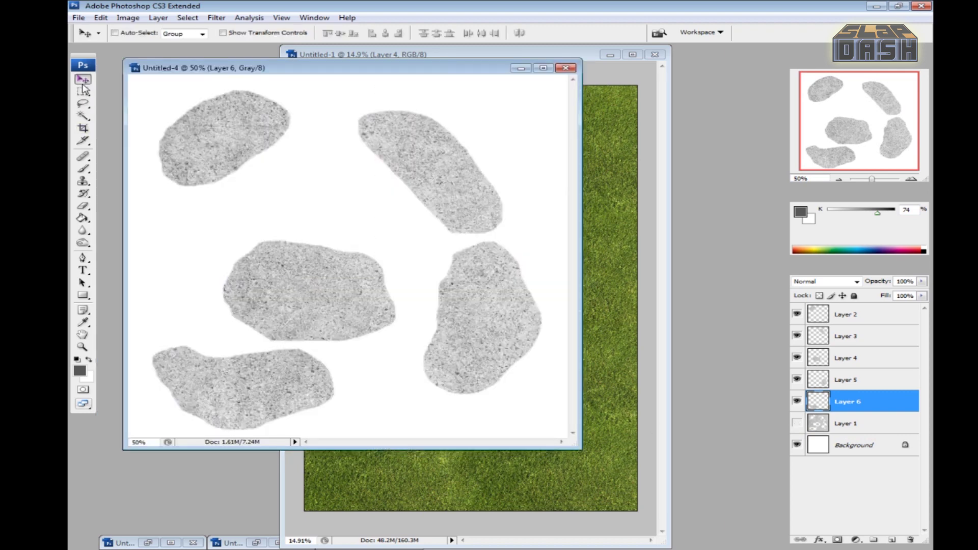
click(869, 317)
drag(217, 137, 502, 212)
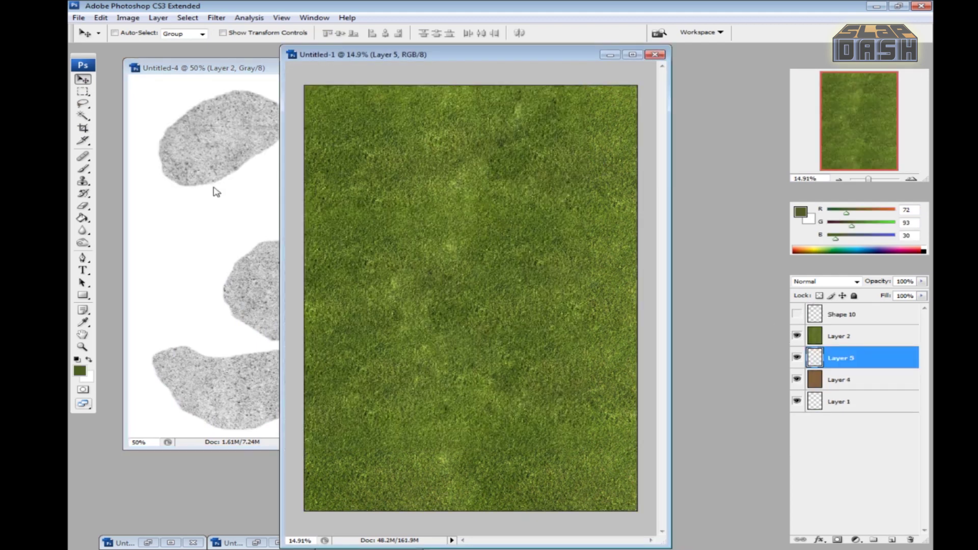
drag(856, 357, 849, 335)
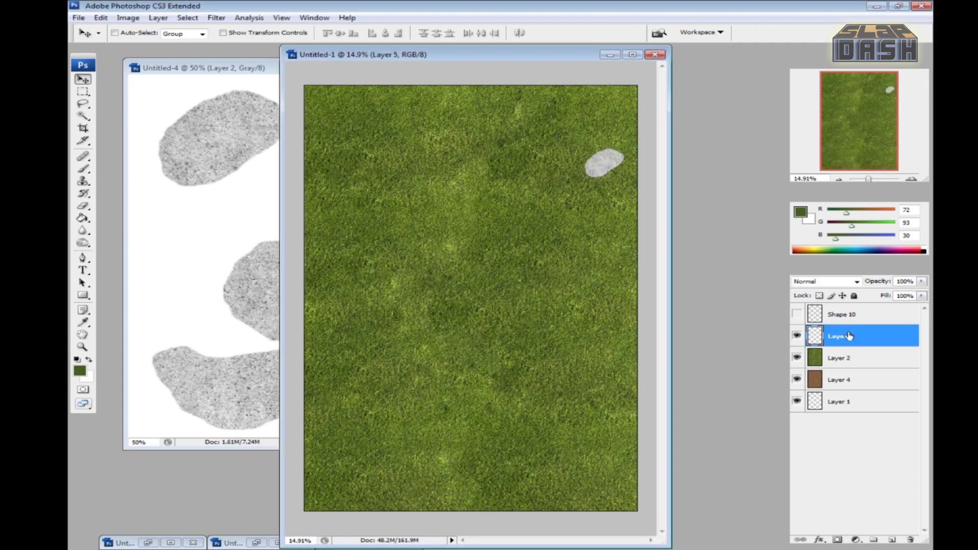
drag(609, 160, 416, 226)
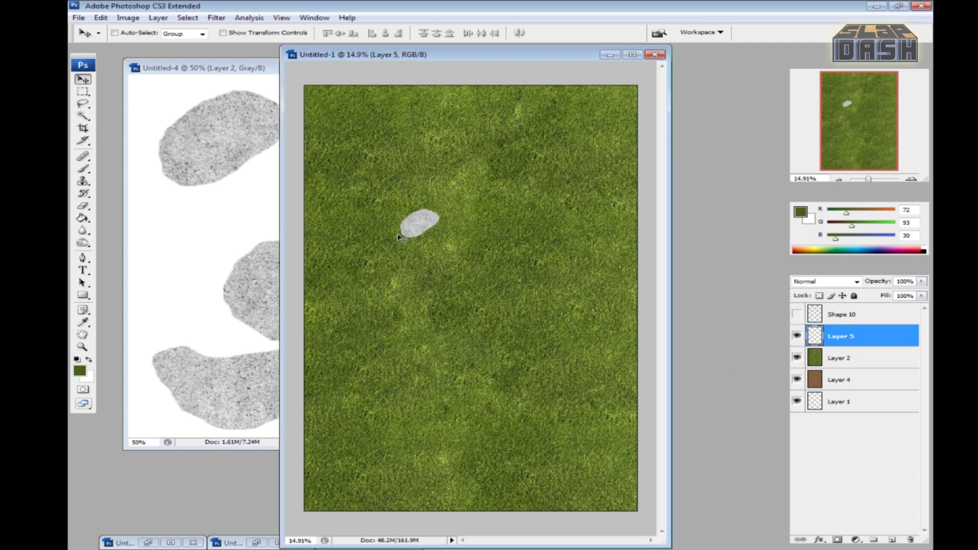
Enlarge the oval stone on Layer 5, move it slightly lower, and flatten it to about 99% width and 89.5% height
key(ctrl+t)
drag(445, 207, 431, 249)
key(Return)
key(ctrl+t)
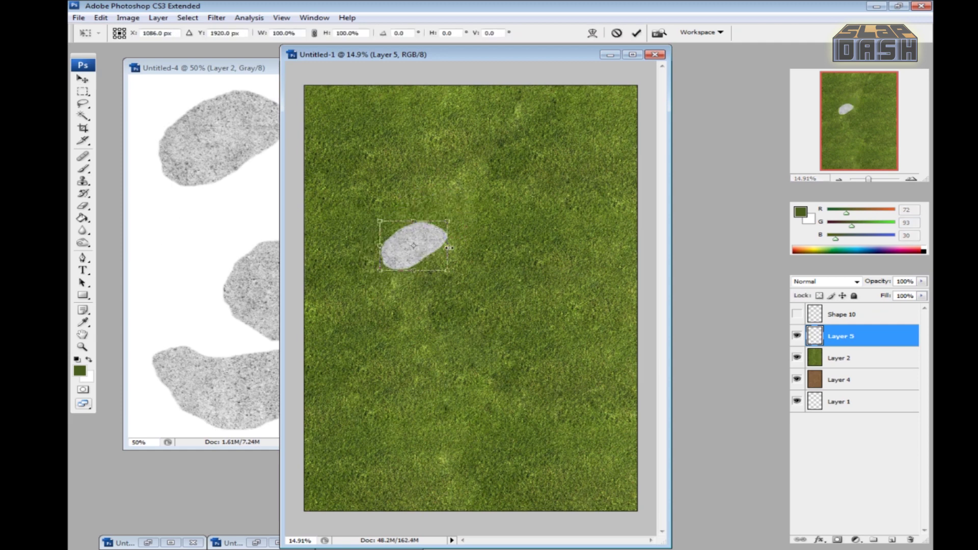
drag(376, 217, 416, 228)
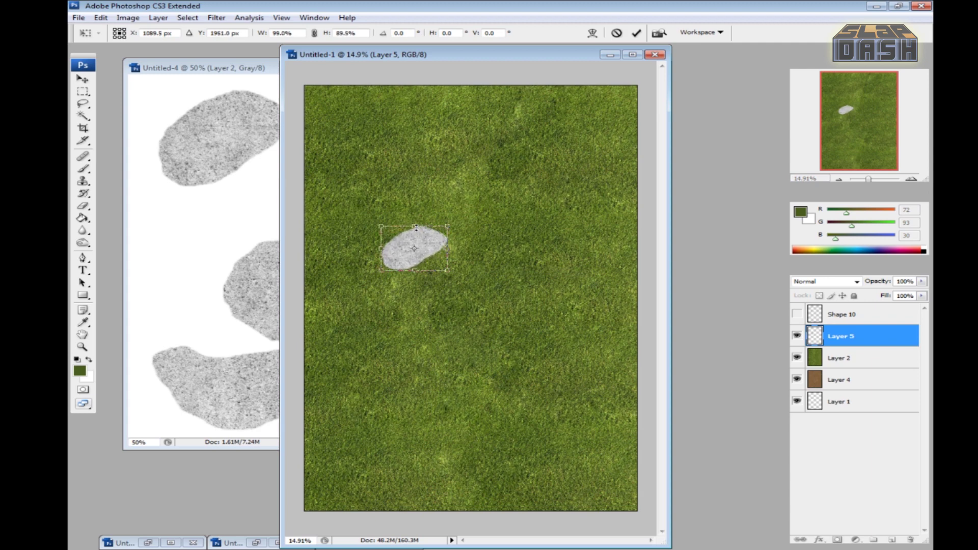
key(Return)
Copy the remaining four stone cutouts on Layers 3 to 6 together into the grass document
click(206, 240)
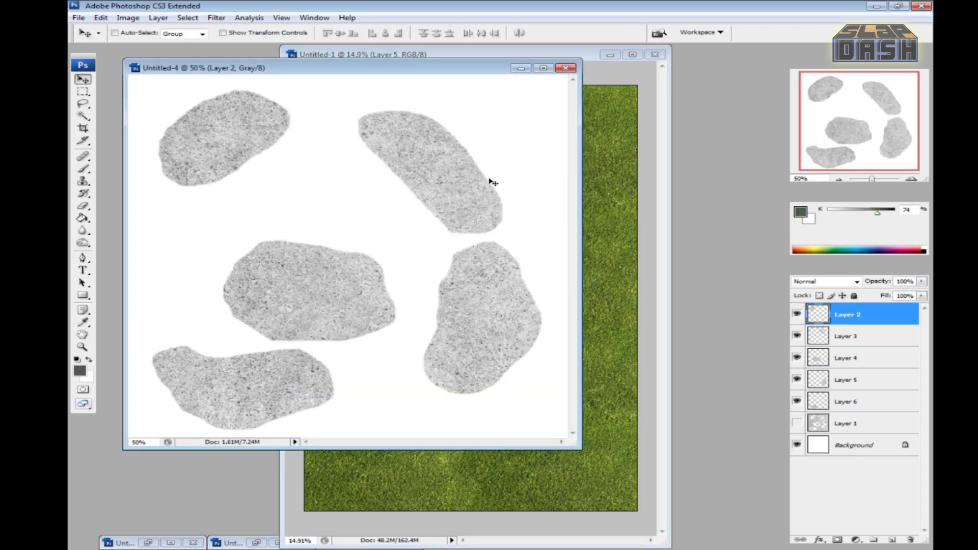
click(848, 336)
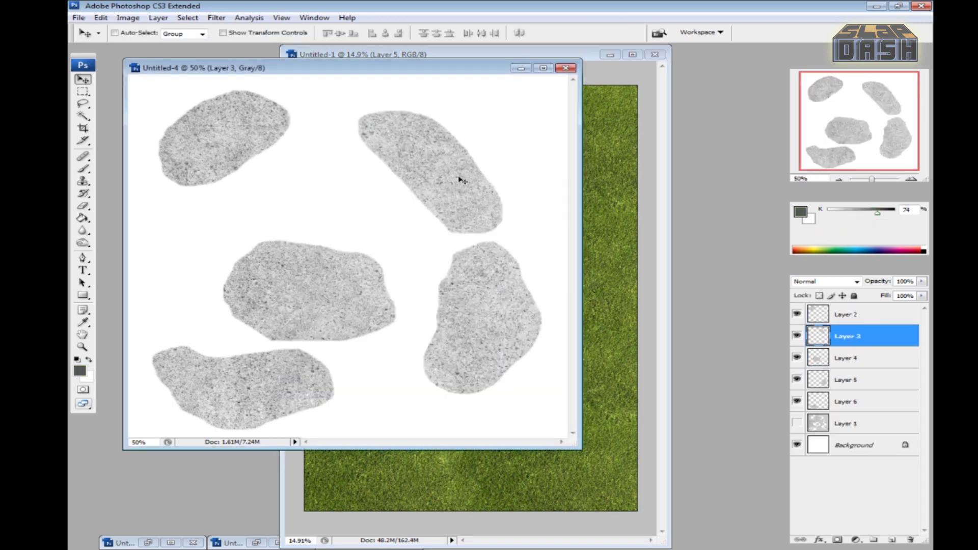
shift+click(859, 405)
drag(484, 203, 518, 313)
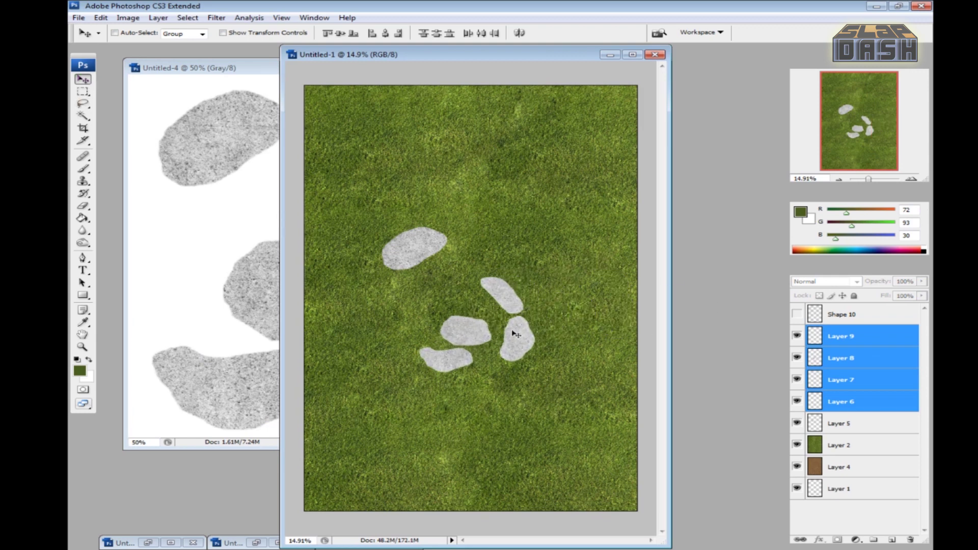
Place the elongated stone on Layer 9 right of the upper centre, scaled to about 141.6% and rotated about -17.1°
click(831, 377)
click(832, 345)
drag(514, 298, 495, 217)
key(ctrl+t)
drag(575, 208, 560, 198)
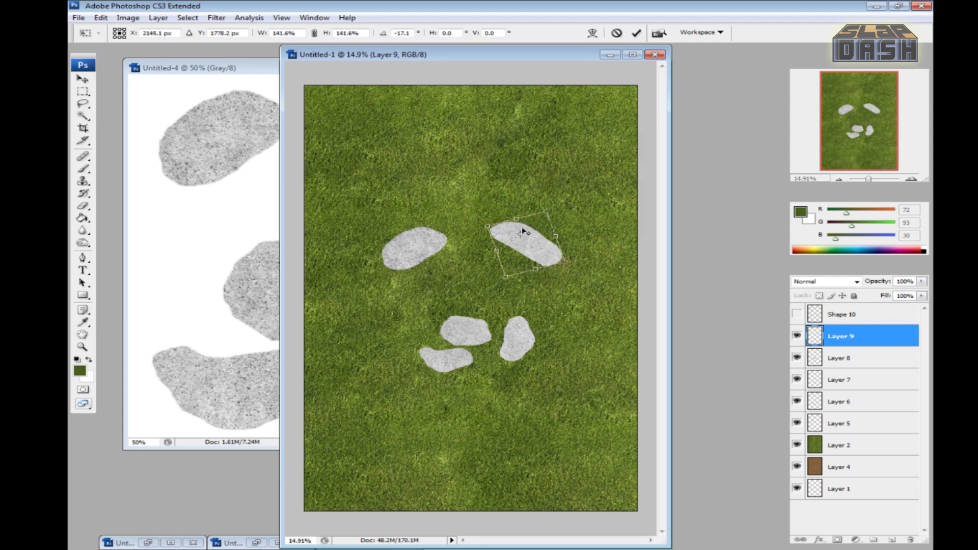
drag(530, 238, 521, 226)
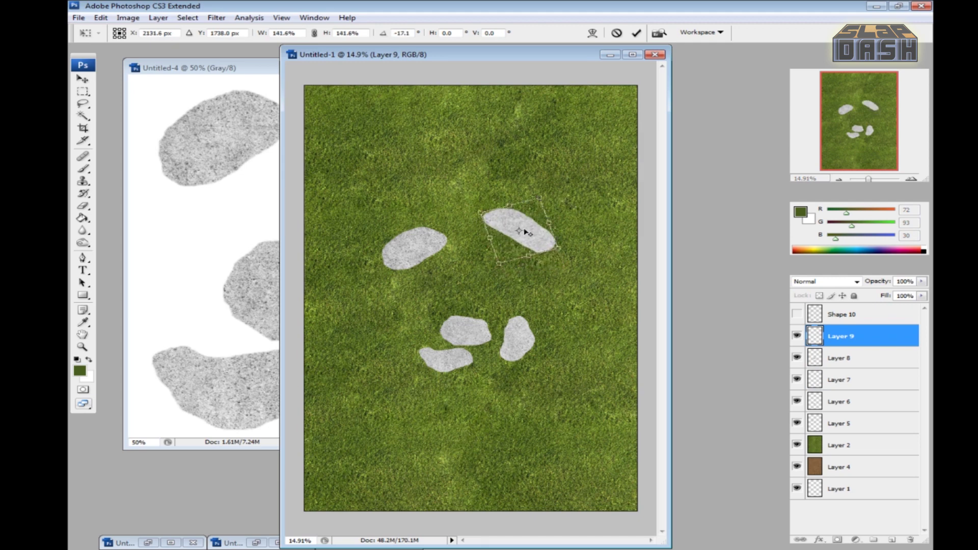
key(Return)
Place the rounded stone on Layer 8 near the map's left edge, scaled to about 124.8% and rotated about 37.3°
click(834, 355)
drag(518, 346, 437, 326)
key(ctrl+t)
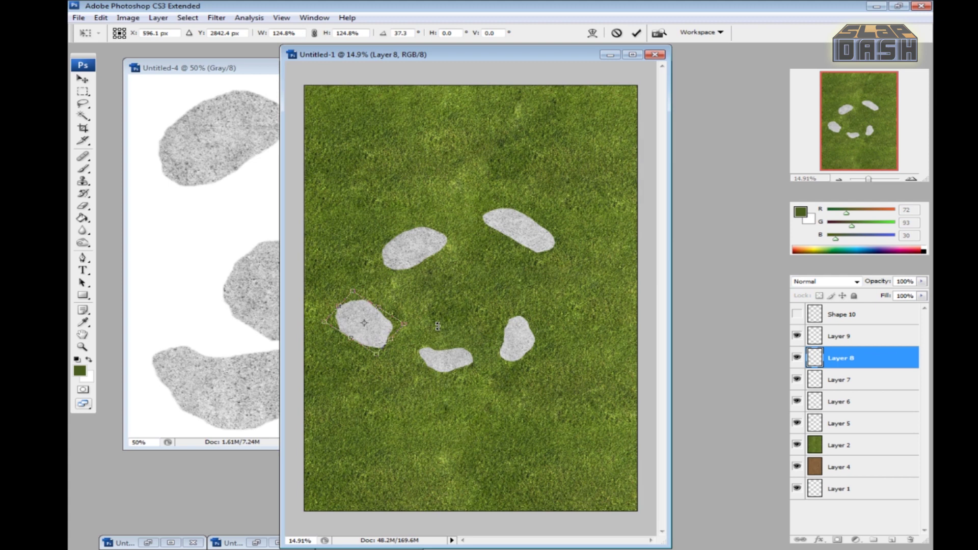
key(Return)
Move the tall stone on Layer 7 toward the map's right side, then enlarge and rotate it
click(844, 383)
drag(525, 351, 564, 348)
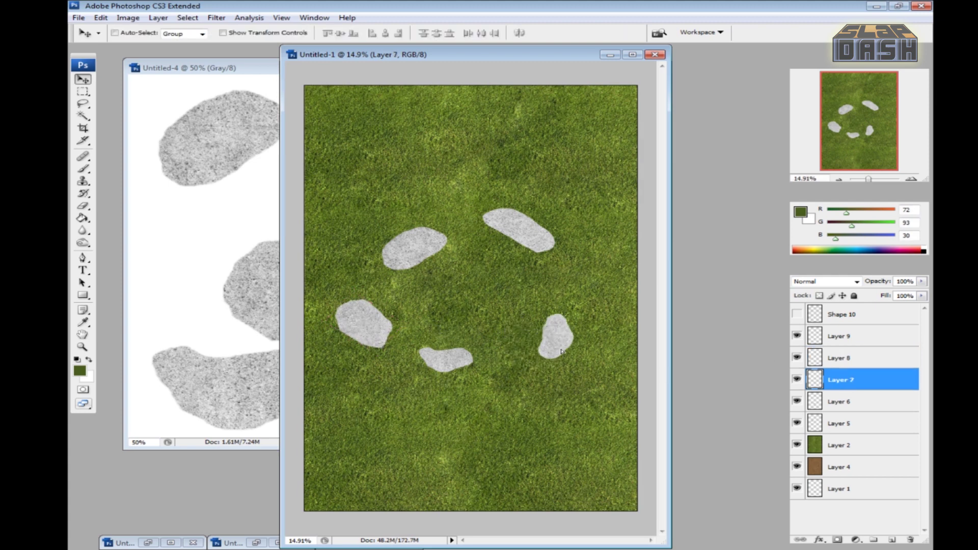
key(ctrl+t)
drag(594, 308, 572, 330)
key(Return)
Enlarge the curved stone on Layer 6 and place it at the lower centre of the stone ring
click(839, 402)
key(ctrl+t)
drag(477, 345, 465, 393)
key(Return)
Adjust the positions of the individual stones to spread them into a wider ring on the grass
click(861, 333)
drag(590, 340, 608, 330)
click(865, 359)
drag(553, 358, 530, 369)
click(860, 382)
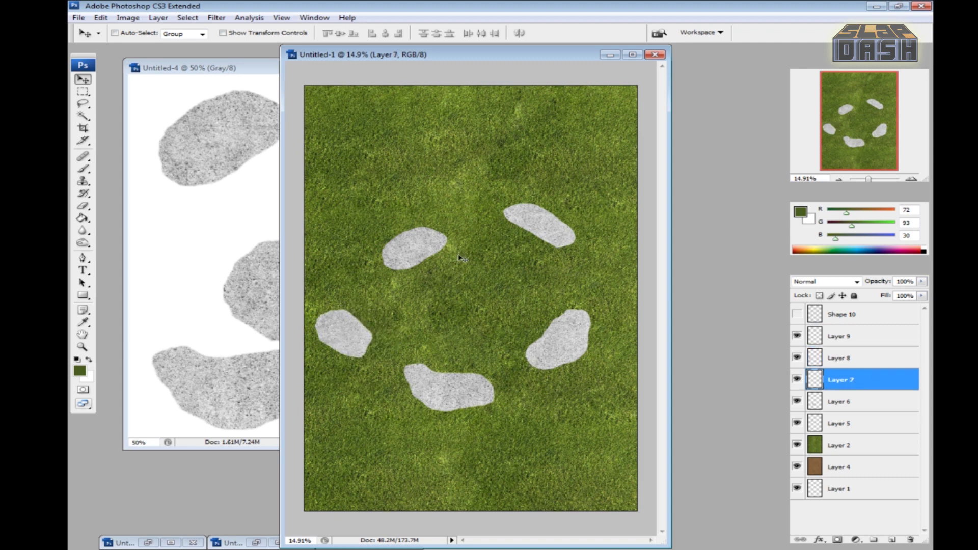
mouse_move(424, 233)
mouse_down()
mouse_move(452, 257)
mouse_move(406, 235)
mouse_move(424, 247)
mouse_move(417, 218)
mouse_up()
click(843, 398)
click(849, 425)
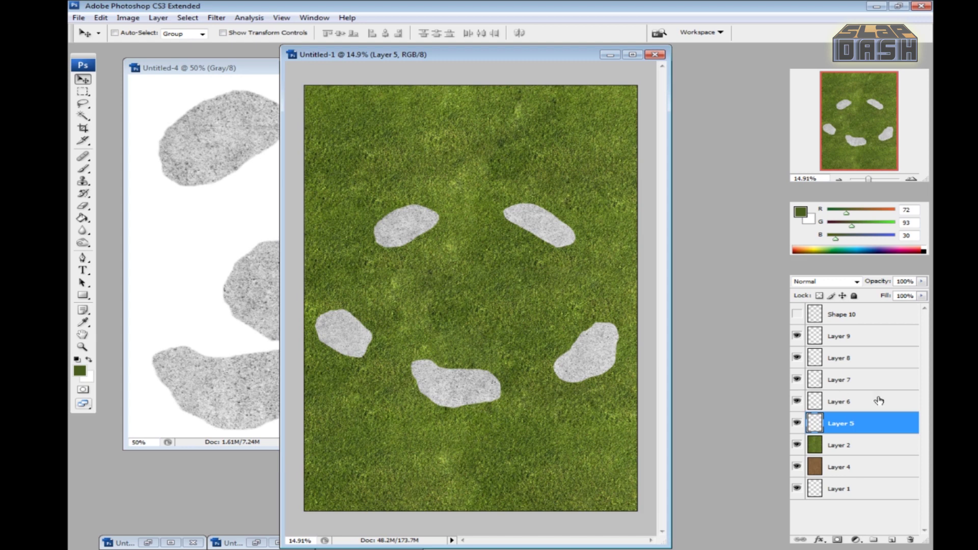
Merge the stone layers from Layer 9 down into Layer 5, leaving all five stones on one layer
click(886, 338)
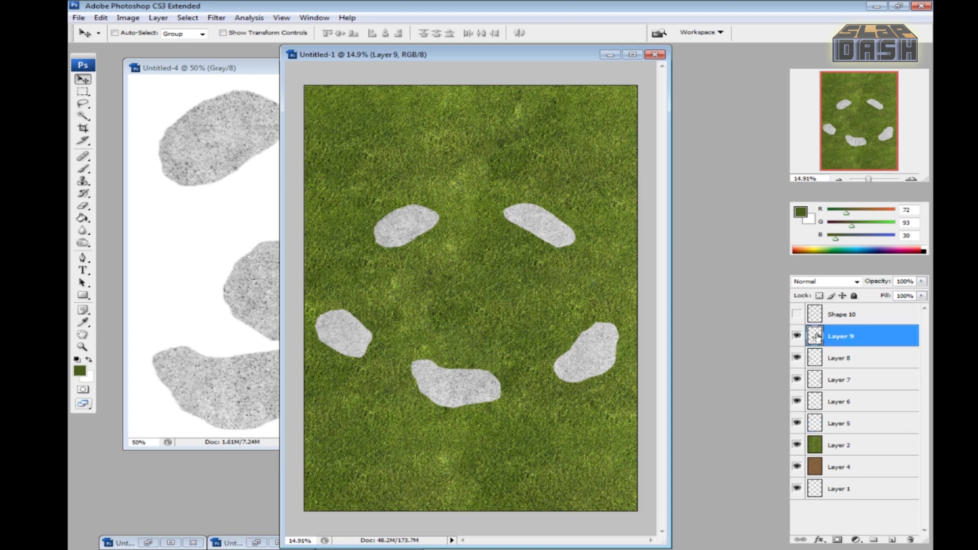
key(ctrl+e)
key(ctrl+e)
key(ctrl+e)
key(ctrl+e)
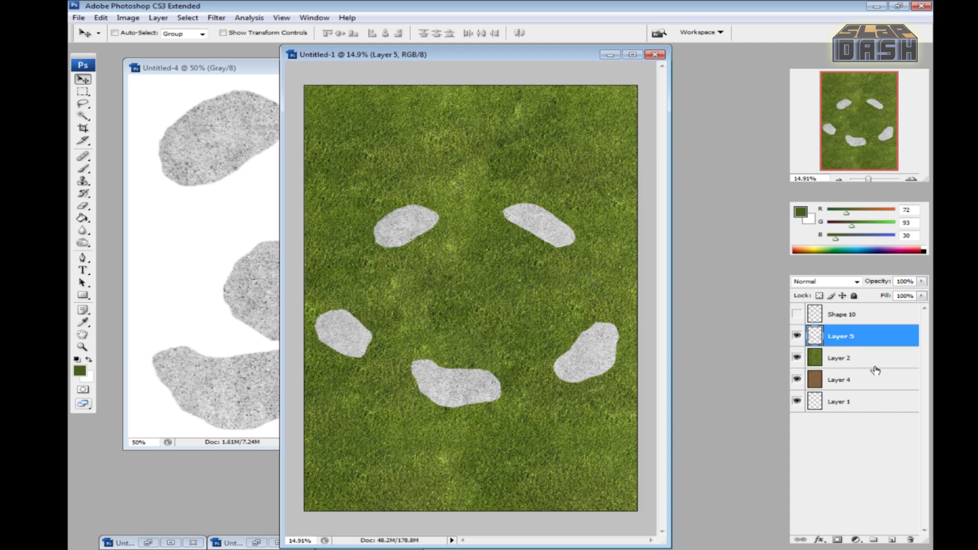
Toggle the merged stone layer's visibility to check it, leave it shown, and minimize the stone cutouts document
click(798, 337)
click(797, 336)
click(797, 337)
click(797, 336)
click(237, 71)
click(535, 69)
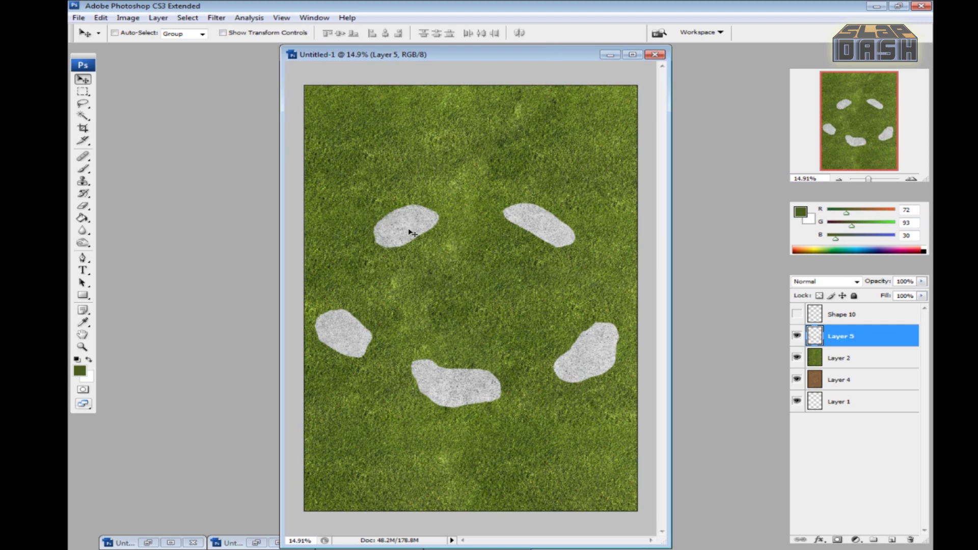
Add a Bevel and Emboss effect to the merged stones on Layer 5 and show its settings
double_click(882, 343)
drag(661, 204, 625, 135)
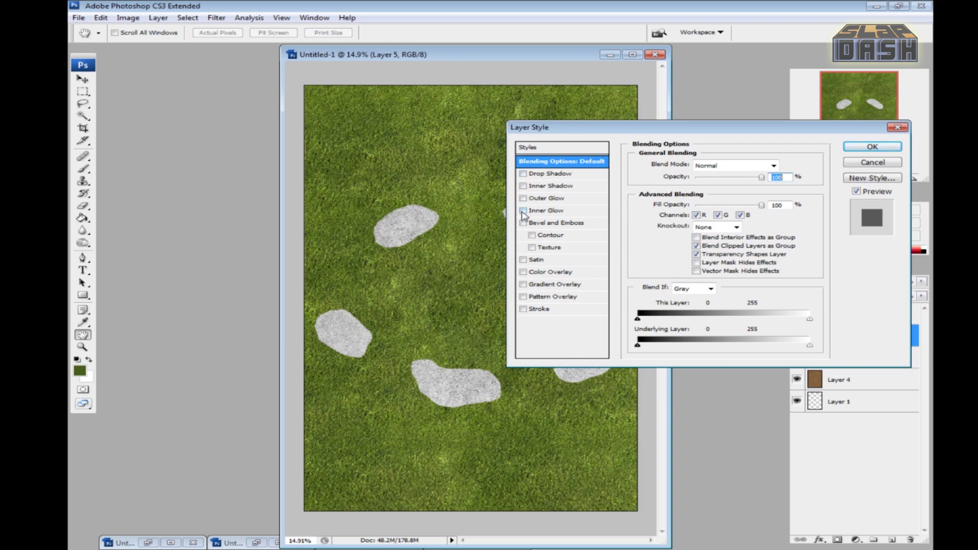
click(523, 223)
drag(606, 130, 654, 134)
click(602, 226)
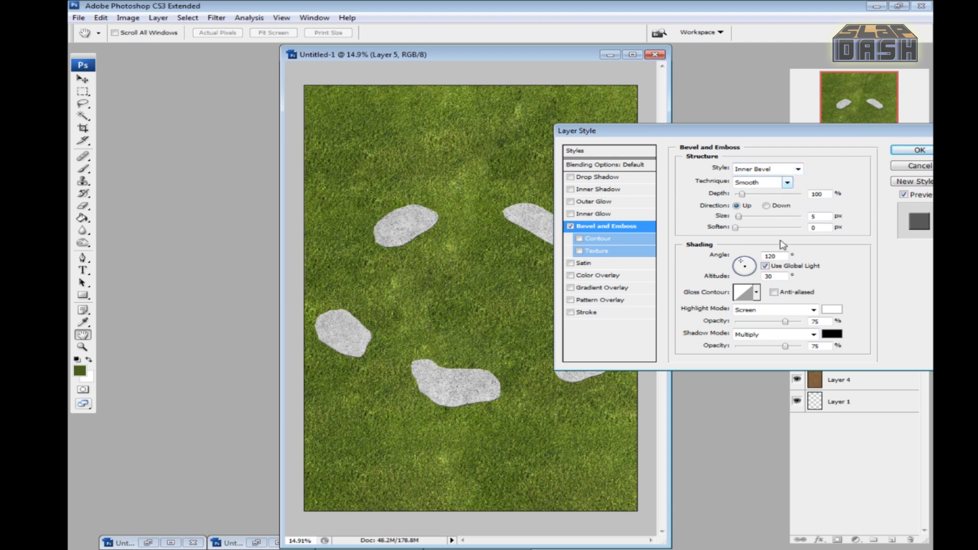
Set the bevel's highlight mode to Darken and its highlight colour to medium grey
click(813, 312)
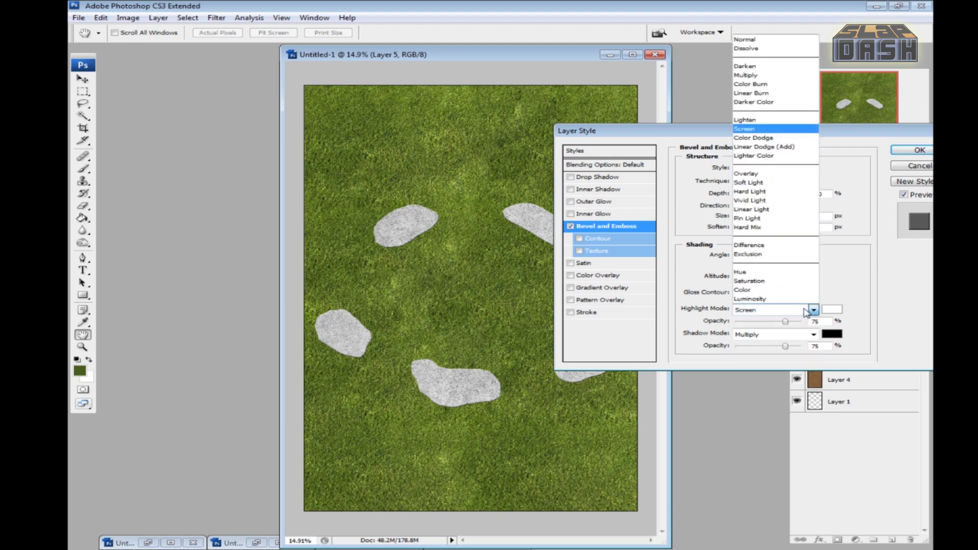
click(765, 68)
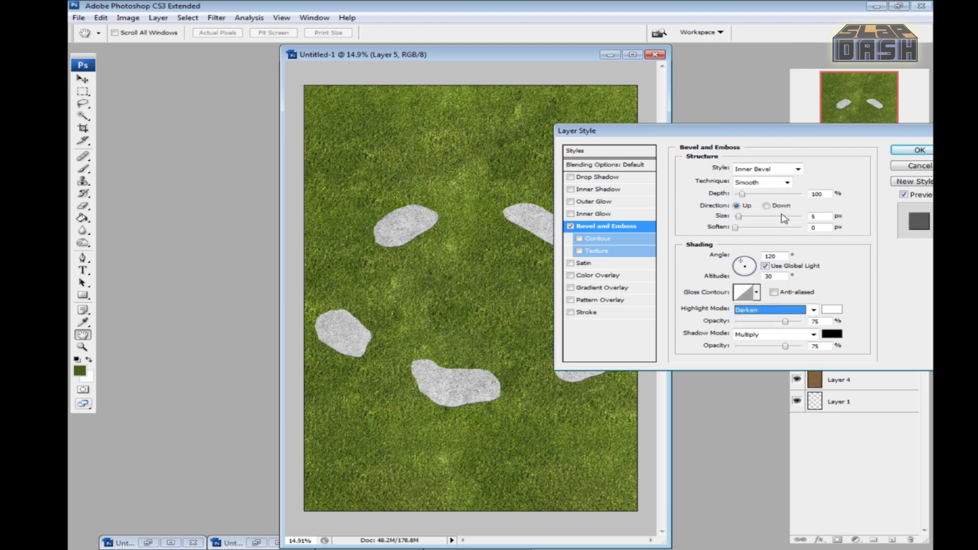
click(833, 310)
click(334, 225)
drag(334, 225, 332, 214)
click(637, 139)
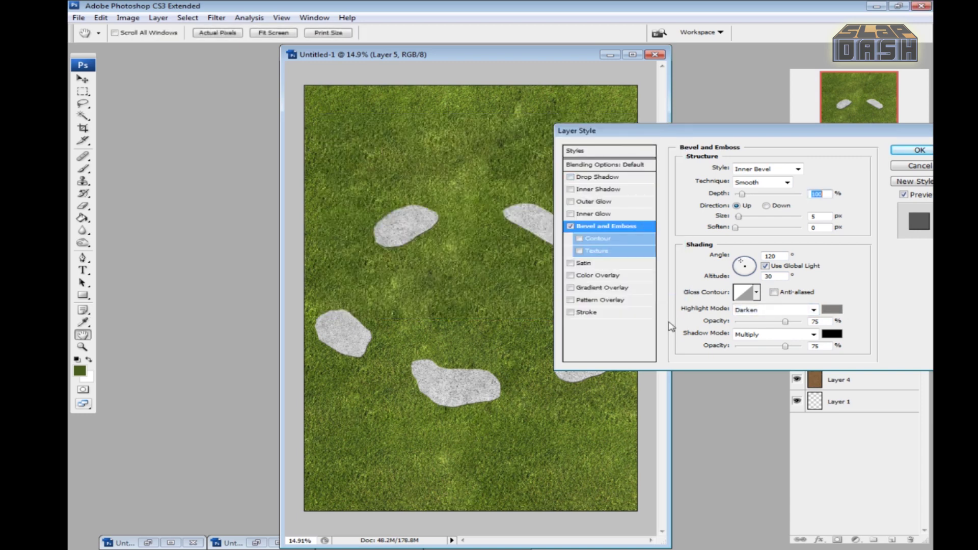
Deepen the stones' bevel to 144% depth, 76 px size and 4 px soften
drag(738, 217, 760, 216)
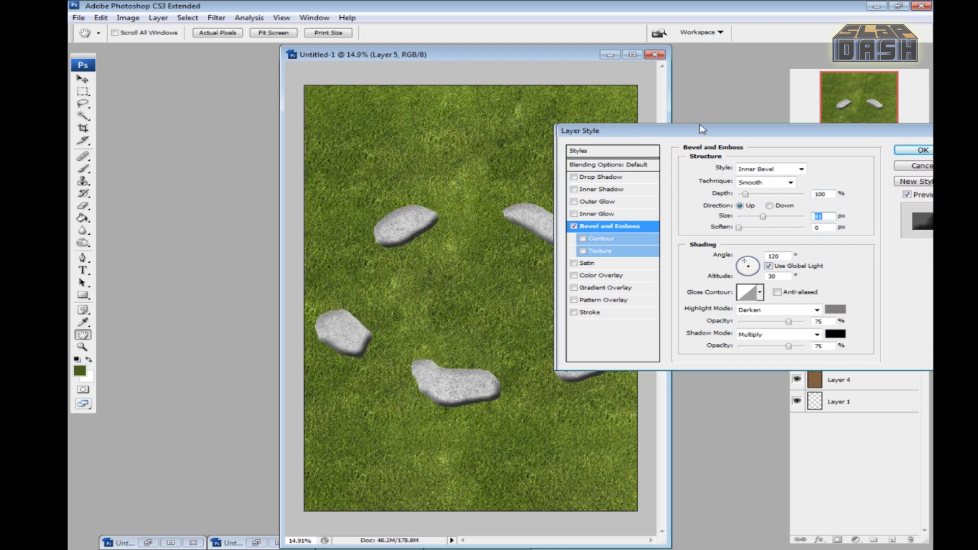
drag(700, 130, 725, 104)
mouse_move(785, 195)
mouse_down()
mouse_move(779, 203)
mouse_move(787, 203)
mouse_up()
click(795, 192)
drag(795, 191, 780, 206)
drag(769, 169, 771, 171)
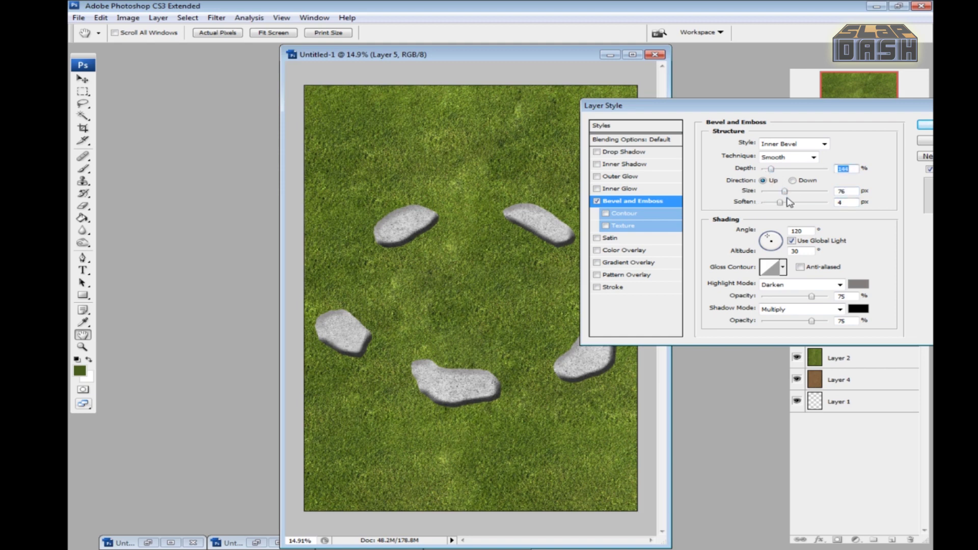
Soften the bevel to 14 px, set highlight opacity to 46% and shadow opacity to 56%, slightly reduce its size, and apply it
mouse_move(781, 204)
mouse_down()
mouse_move(821, 204)
mouse_move(777, 193)
mouse_up()
drag(812, 296, 799, 323)
click(806, 322)
click(785, 192)
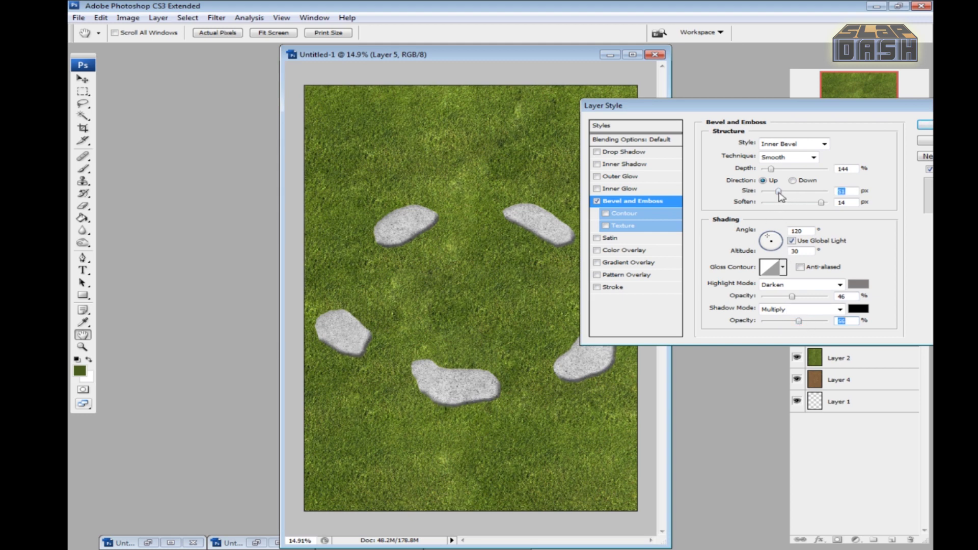
drag(785, 192, 783, 193)
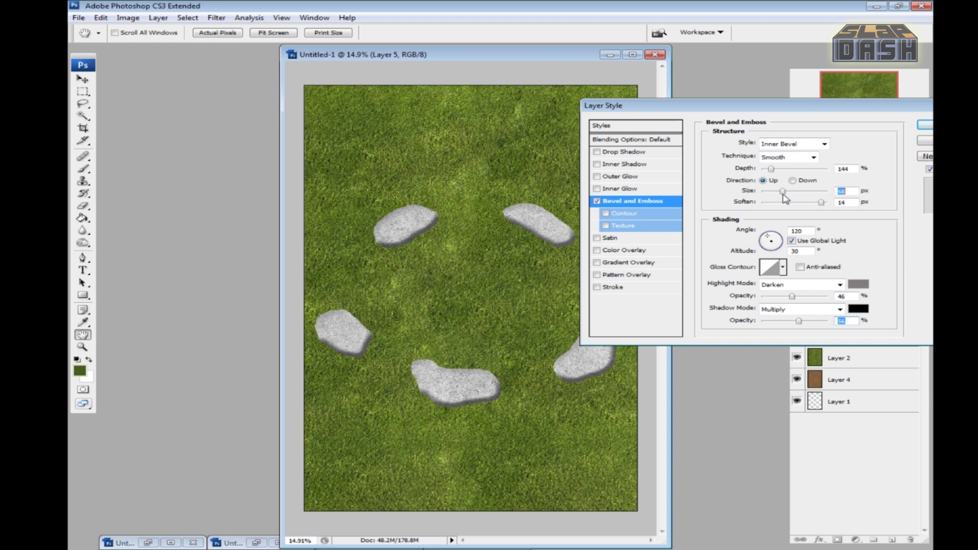
drag(883, 110, 734, 93)
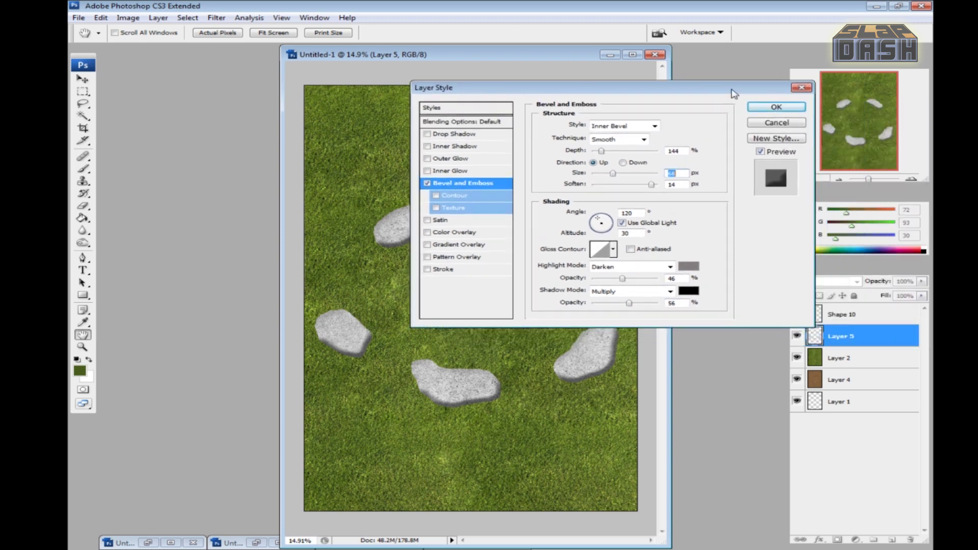
click(777, 108)
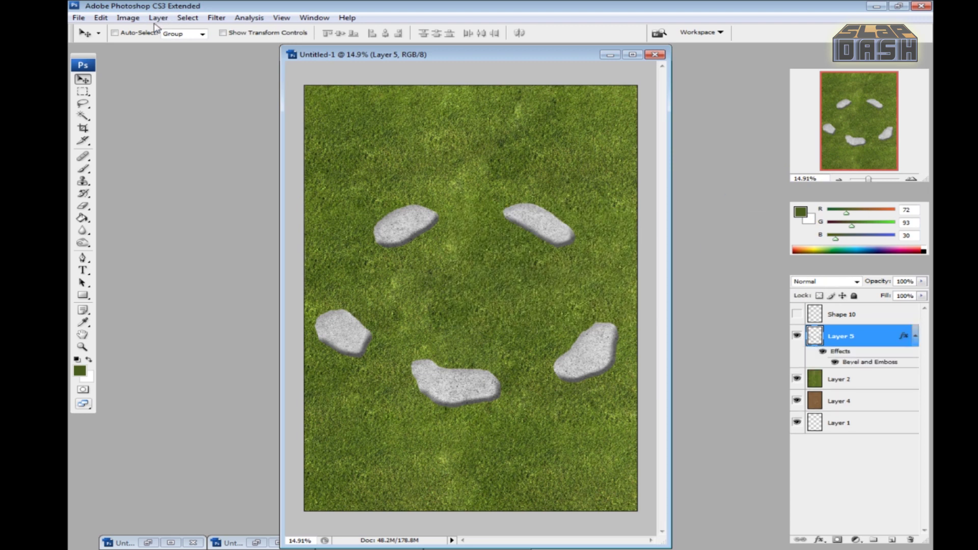
Darken the stones on Layer 5 with brightness -30 and contrast +3
click(128, 18)
mouse_move(171, 47)
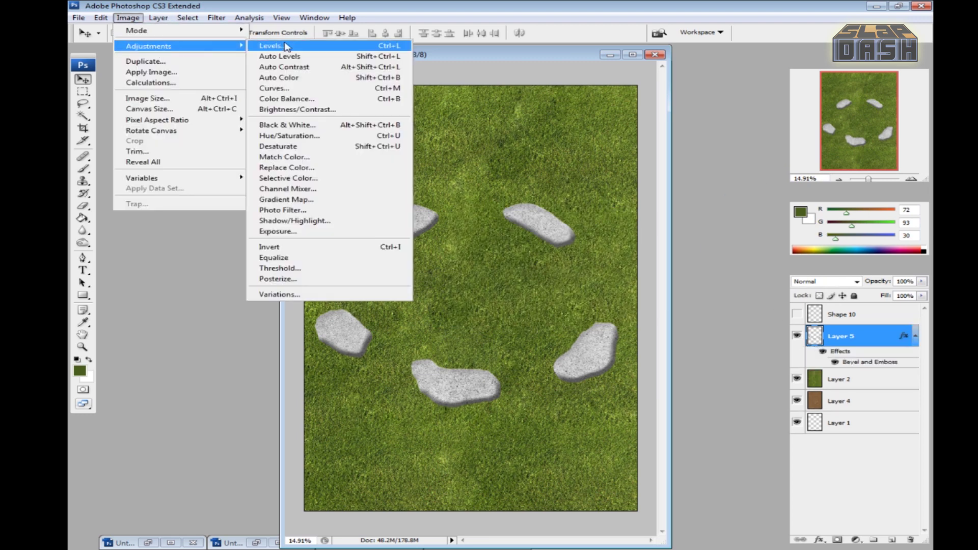
click(324, 109)
mouse_move(649, 219)
mouse_down()
mouse_move(638, 220)
mouse_move(653, 253)
mouse_move(670, 254)
mouse_move(615, 257)
mouse_move(671, 255)
mouse_move(597, 255)
mouse_move(691, 255)
mouse_move(595, 254)
mouse_move(694, 254)
mouse_move(644, 254)
mouse_move(649, 220)
mouse_move(635, 220)
mouse_up()
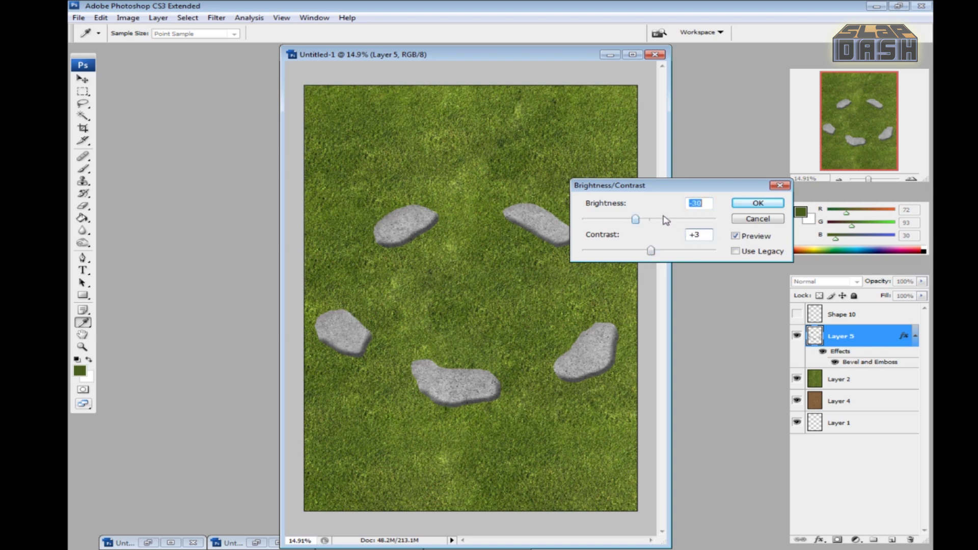
click(757, 205)
Use Color Balance to give the stones on Layer 5 a slight greenish tint
click(128, 18)
mouse_move(148, 53)
click(286, 98)
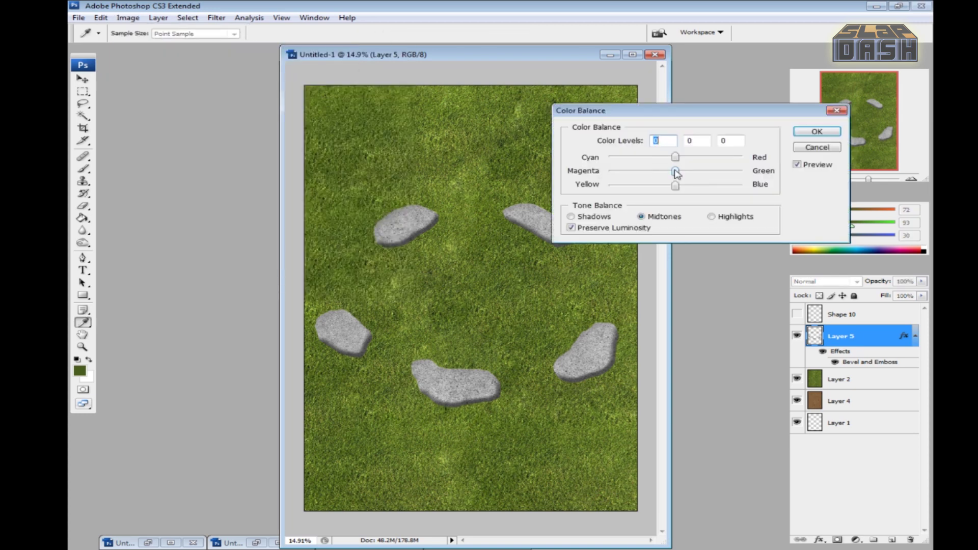
mouse_move(678, 174)
mouse_down()
mouse_move(764, 177)
mouse_move(685, 178)
mouse_move(655, 162)
mouse_move(696, 162)
mouse_move(678, 187)
mouse_move(696, 189)
mouse_move(649, 187)
mouse_move(674, 191)
mouse_move(676, 158)
mouse_up()
click(817, 133)
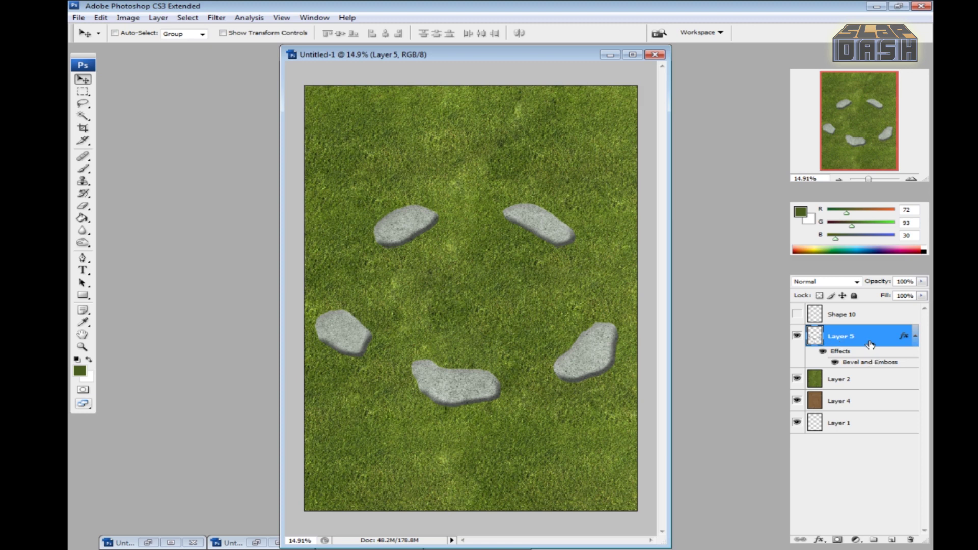
Add a Multiply drop shadow to the stones on Layer 5 with a size of 65 px and 79% opacity
double_click(814, 339)
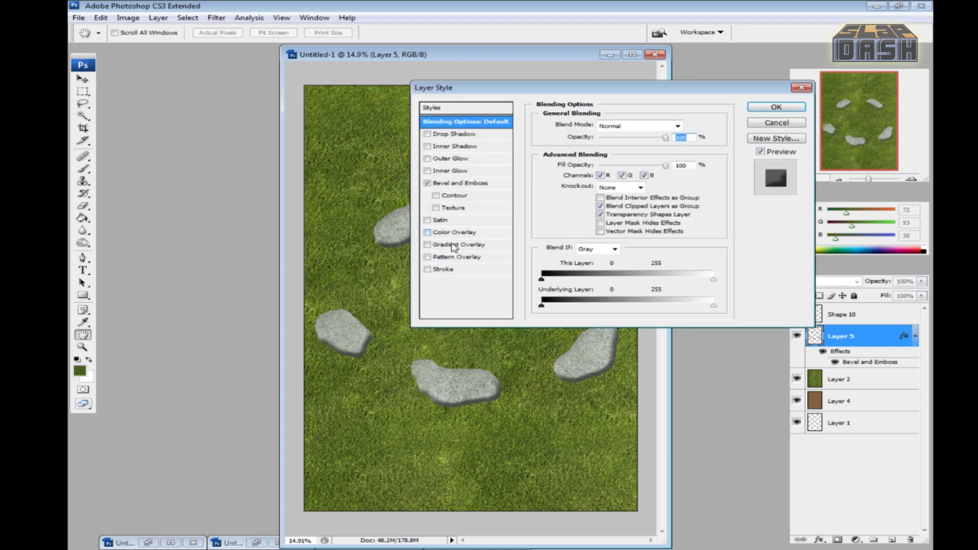
click(427, 134)
drag(479, 92, 662, 58)
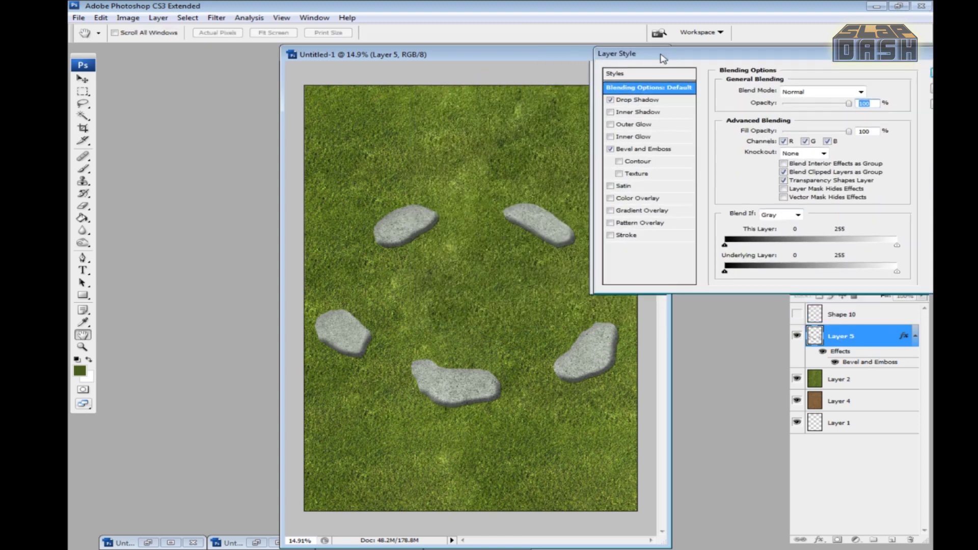
click(638, 100)
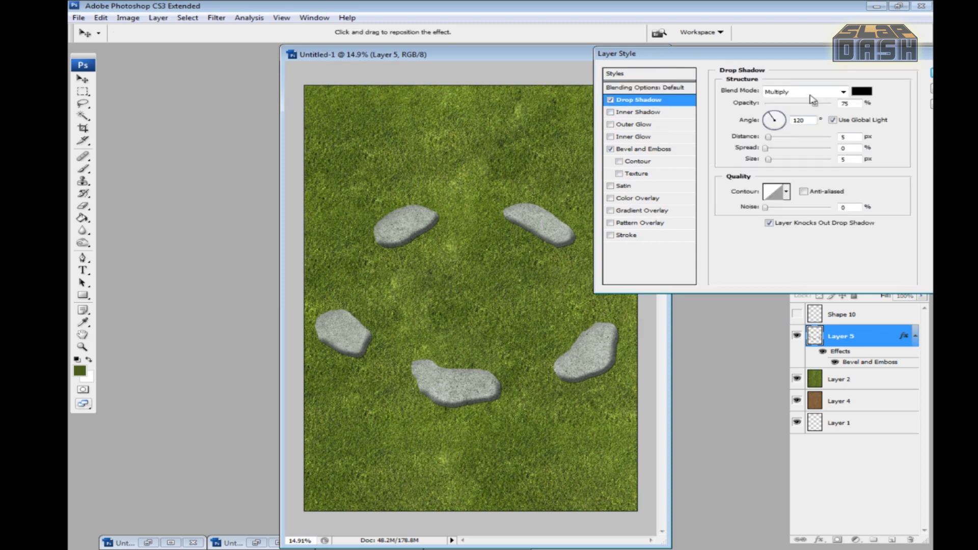
drag(770, 162, 747, 152)
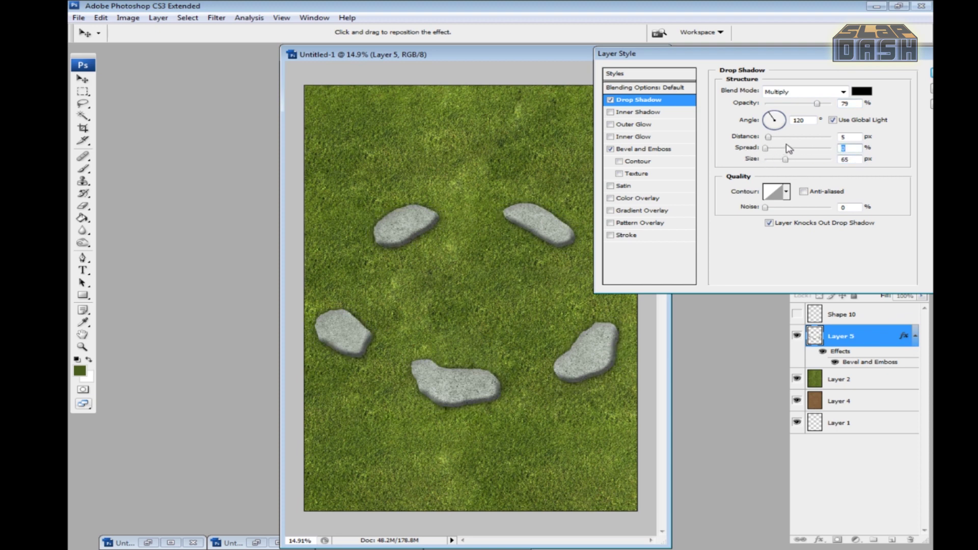
Soften the stones' drop shadow to 31% opacity with 15% spread, increase its distance, and apply the layer style
drag(817, 103, 799, 104)
drag(766, 148, 776, 149)
drag(770, 139, 797, 152)
drag(799, 104, 793, 139)
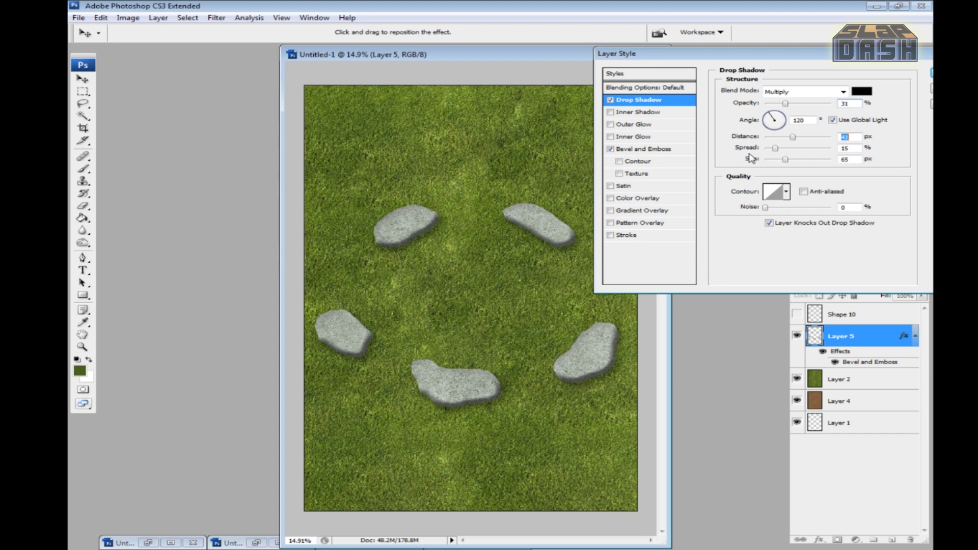
drag(907, 57, 865, 77)
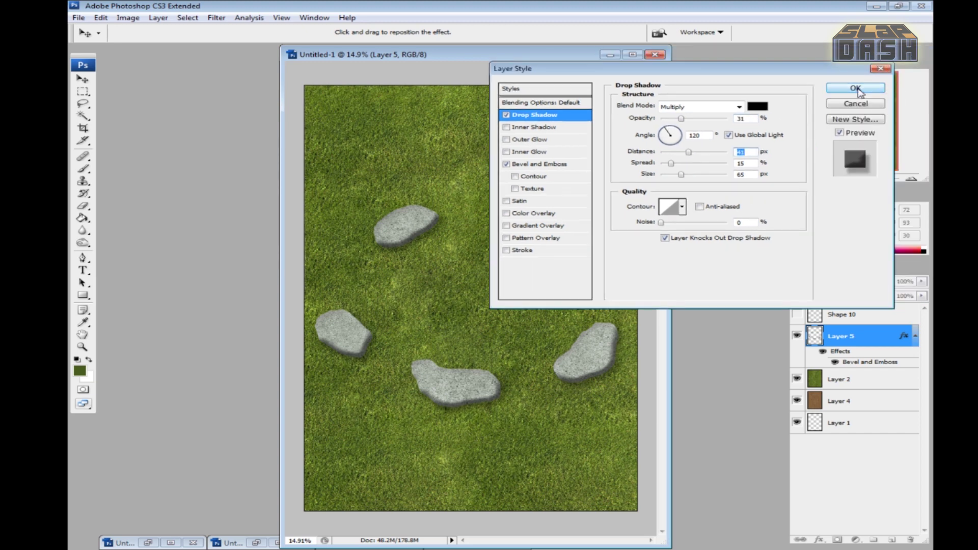
click(855, 88)
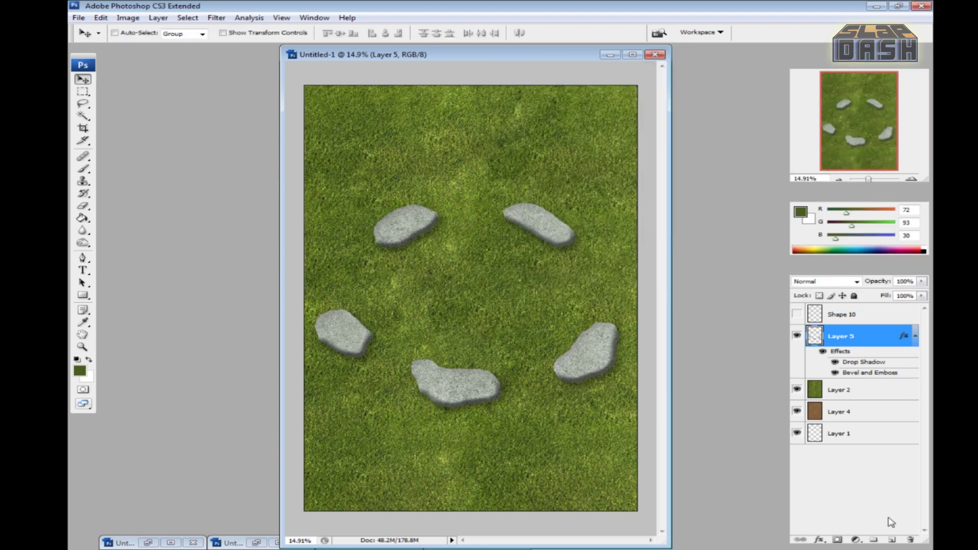
Add a new layer above Layer 5 and set the Brush colour to a grass green, RGB 98, 122, 41
click(894, 541)
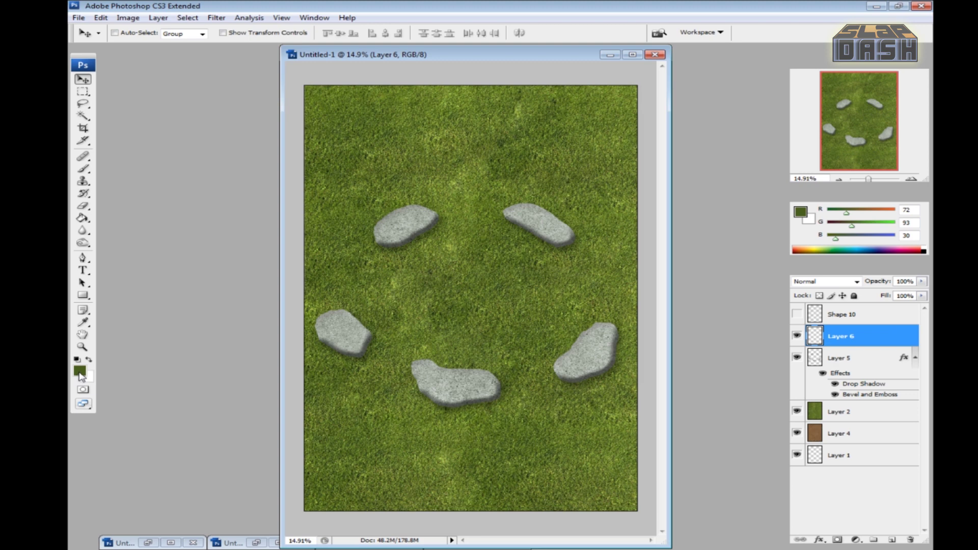
click(83, 169)
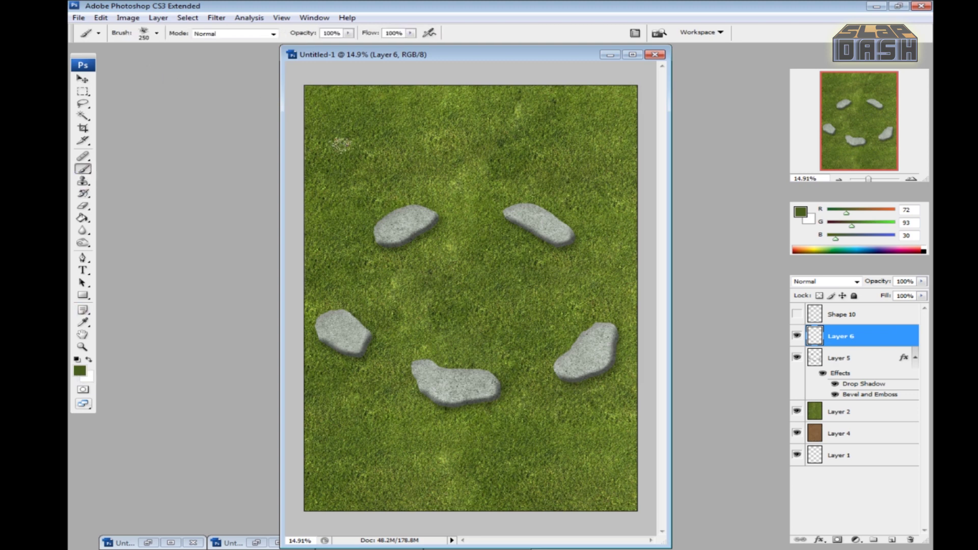
click(80, 371)
click(388, 413)
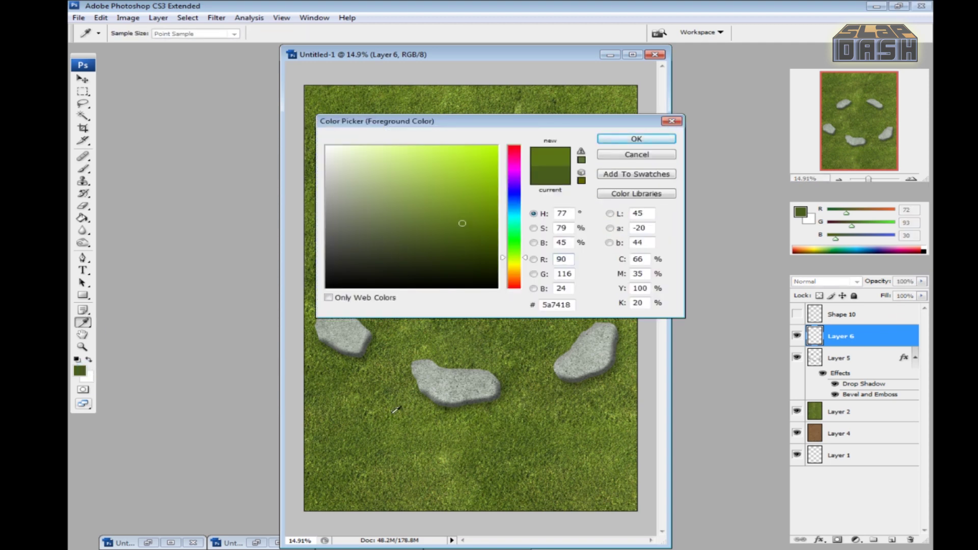
click(520, 340)
click(537, 425)
click(385, 404)
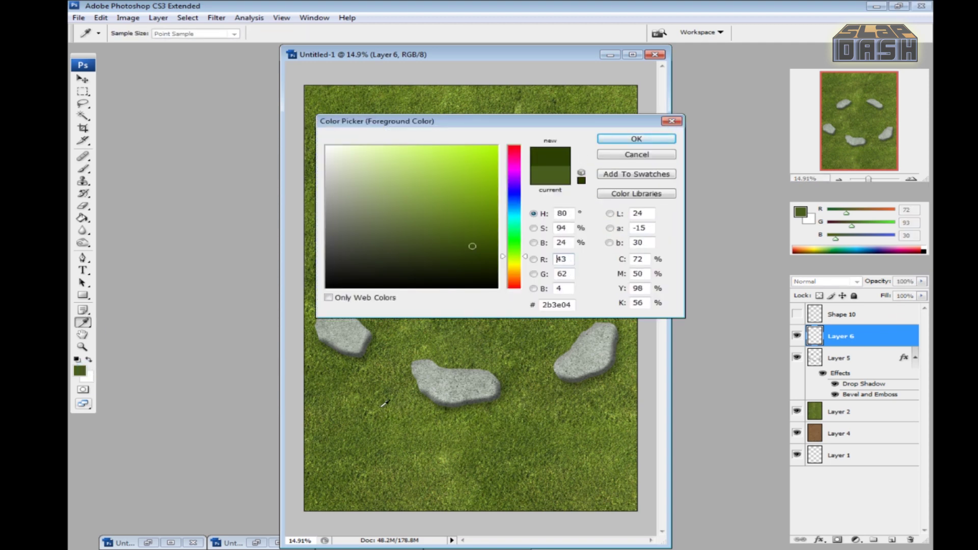
click(383, 386)
click(386, 405)
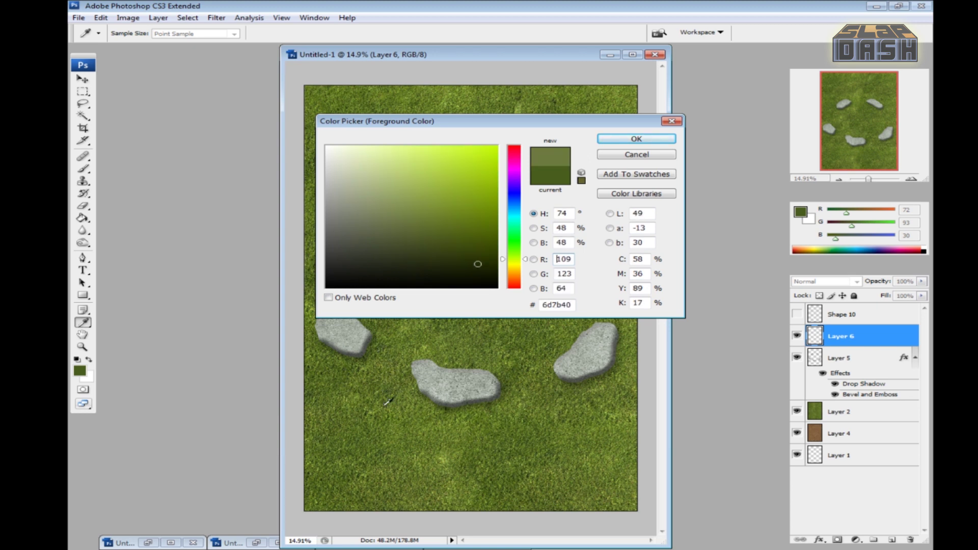
click(370, 424)
click(383, 408)
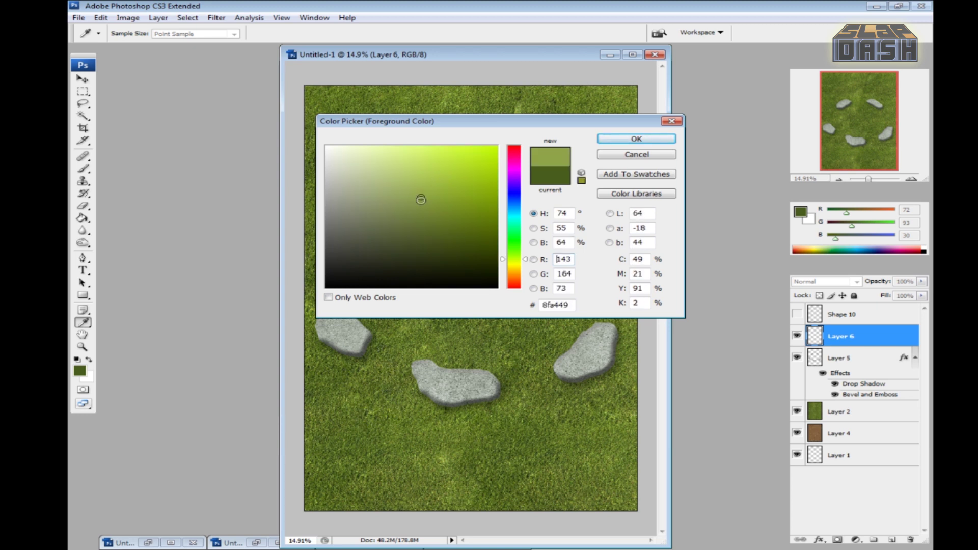
click(367, 417)
drag(431, 223, 438, 219)
click(637, 139)
key(b)
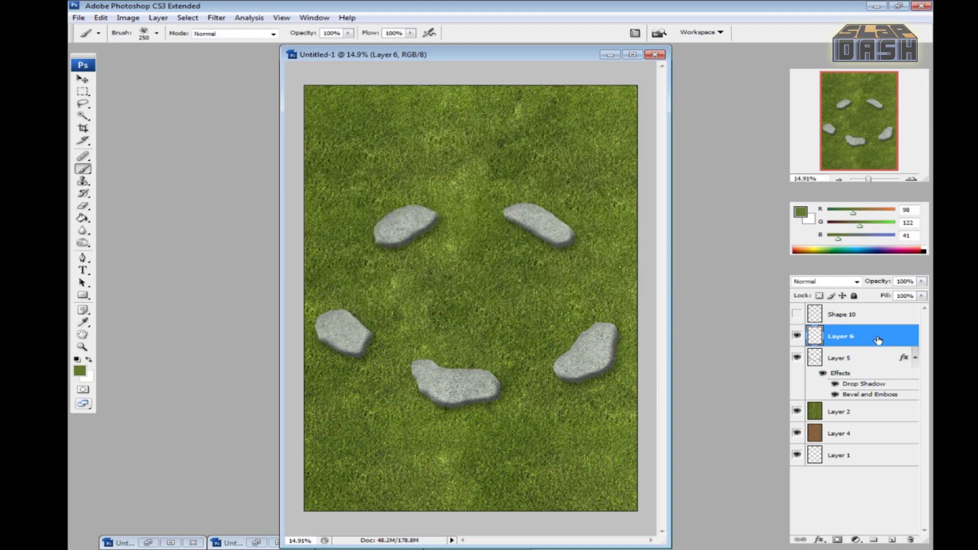
Paint speckled green moss patches over and around the five stones on Layer 6 with the scattered brush
key(bracketright)
key(bracketright)
key(bracketright)
key(bracketright)
drag(428, 305, 432, 308)
mouse_move(447, 219)
mouse_down()
mouse_move(408, 187)
mouse_move(403, 199)
mouse_move(367, 206)
mouse_move(368, 239)
mouse_move(398, 254)
mouse_move(433, 233)
mouse_up()
mouse_move(520, 229)
mouse_down()
mouse_move(522, 254)
mouse_move(574, 255)
mouse_move(576, 204)
mouse_move(566, 209)
mouse_move(530, 191)
mouse_up()
mouse_move(596, 306)
mouse_down()
mouse_move(567, 329)
mouse_move(600, 319)
mouse_move(598, 375)
mouse_move(580, 387)
mouse_move(533, 367)
mouse_move(473, 367)
mouse_move(488, 375)
mouse_move(463, 370)
mouse_move(447, 400)
mouse_move(406, 392)
mouse_move(489, 407)
mouse_up()
mouse_move(347, 359)
mouse_down()
mouse_move(367, 352)
mouse_move(310, 319)
mouse_move(335, 316)
mouse_move(339, 328)
mouse_up()
key(bracketleft)
key(bracketleft)
key(bracketleft)
key(bracketleft)
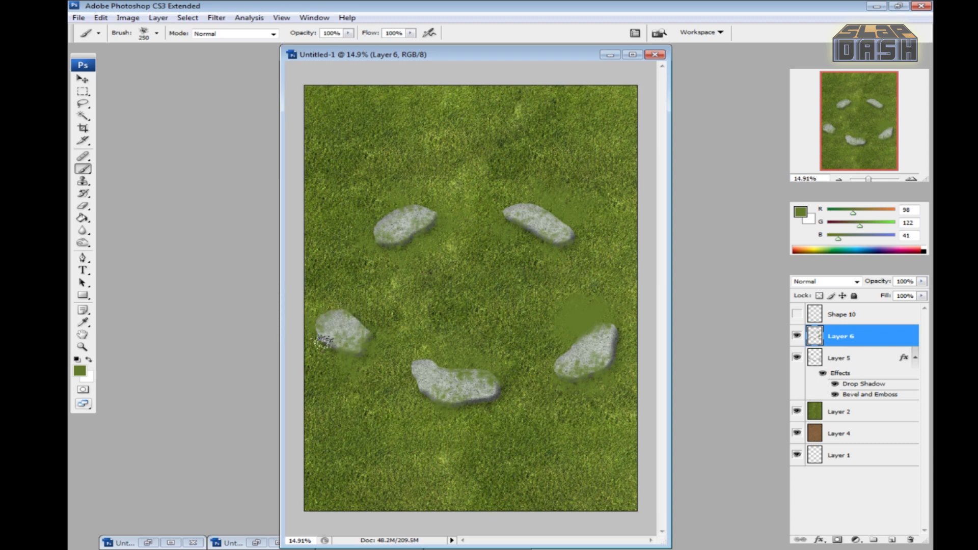
mouse_move(422, 370)
mouse_down()
mouse_move(421, 382)
mouse_move(407, 370)
mouse_move(390, 407)
mouse_up()
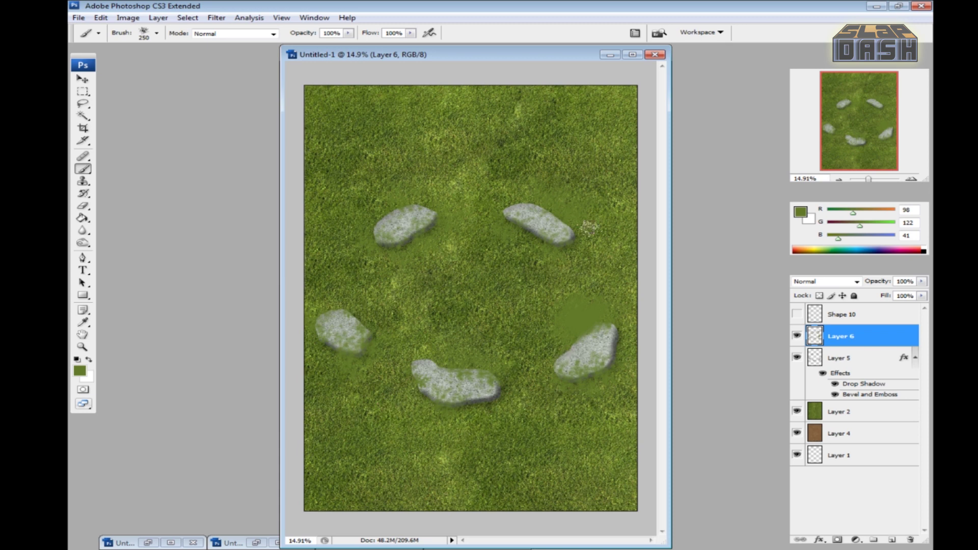
drag(615, 348, 611, 351)
key(bracketright)
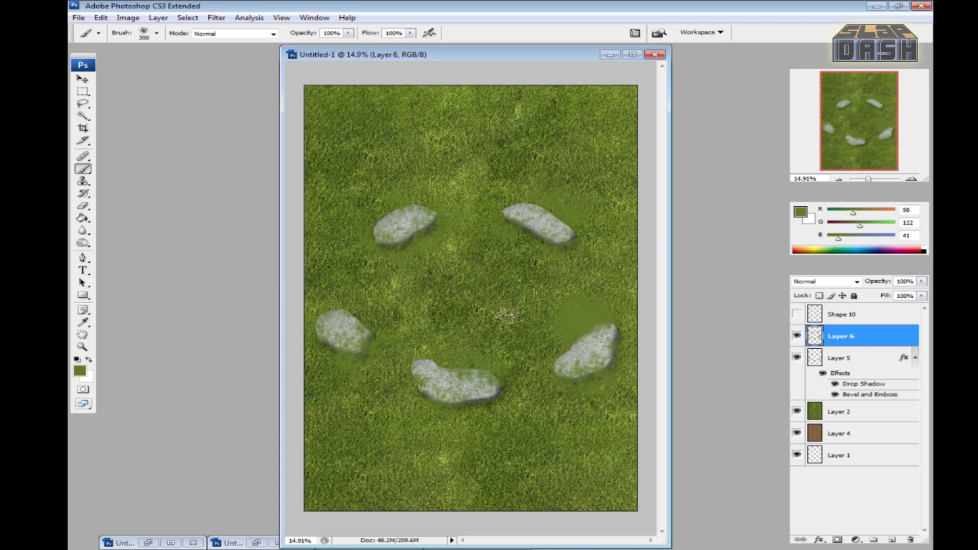
key(bracketleft)
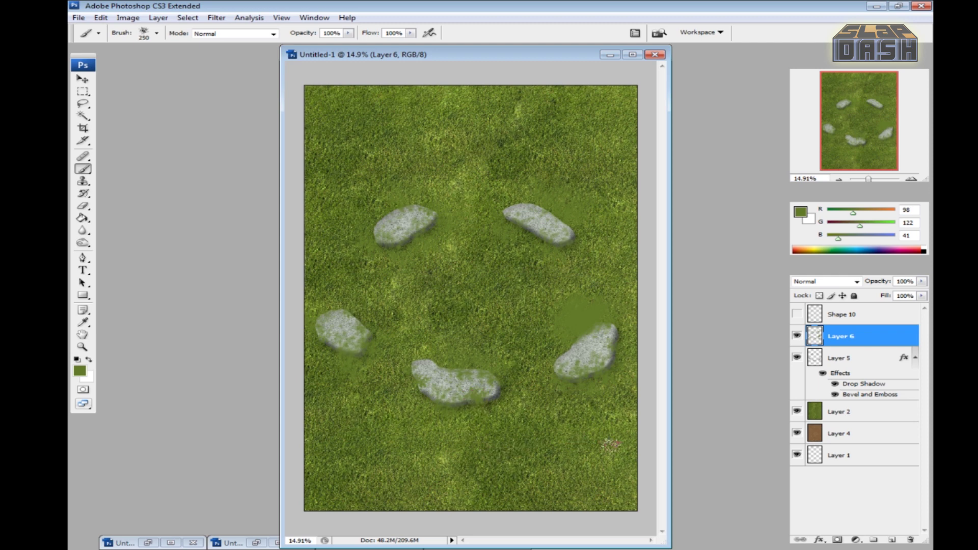
Temporarily hide the stone, grass and dirt layers to examine the moss strokes on their own, restoring all three
click(854, 366)
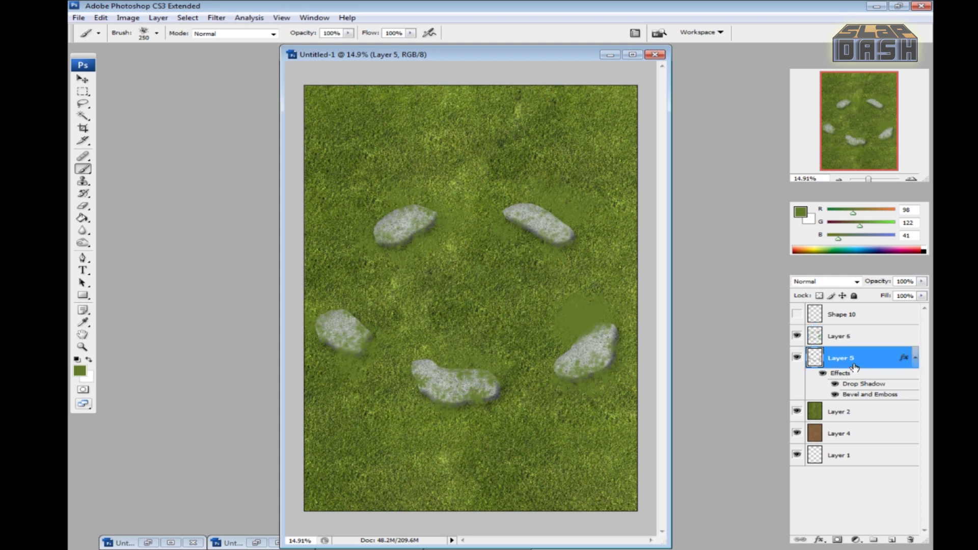
click(797, 358)
click(798, 359)
click(797, 411)
click(798, 359)
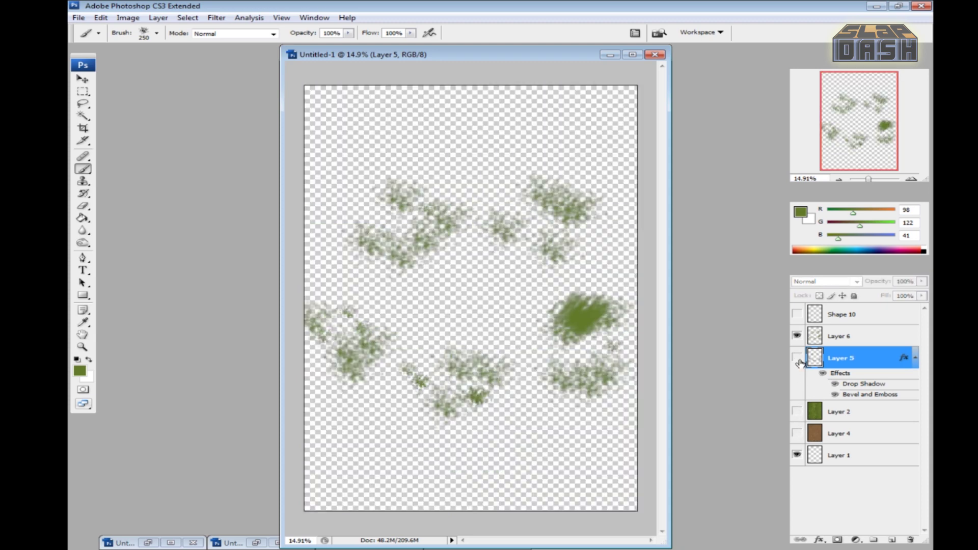
click(797, 358)
drag(798, 411, 797, 436)
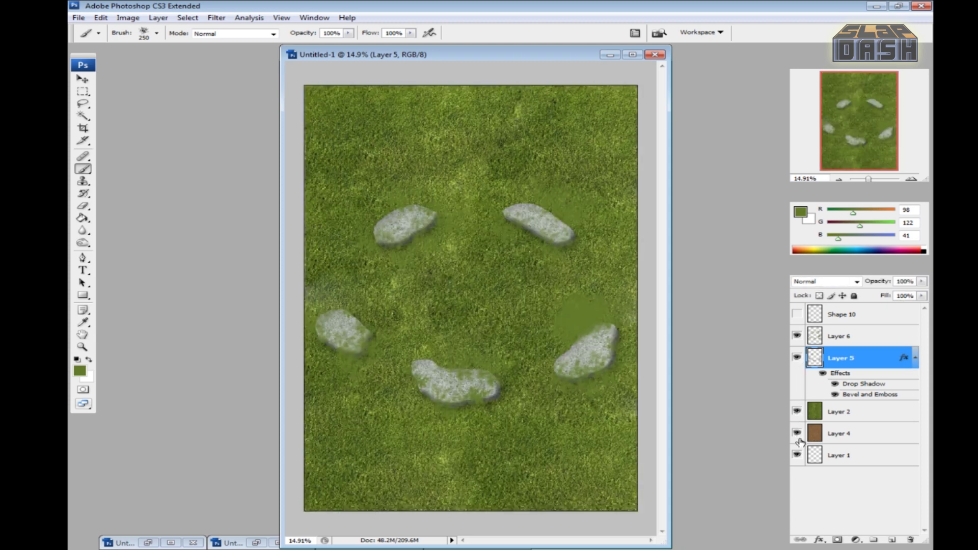
Select the area outside the stones from Layer 5, delete the excess moss there on Layer 6, and deselect
click(83, 117)
click(445, 129)
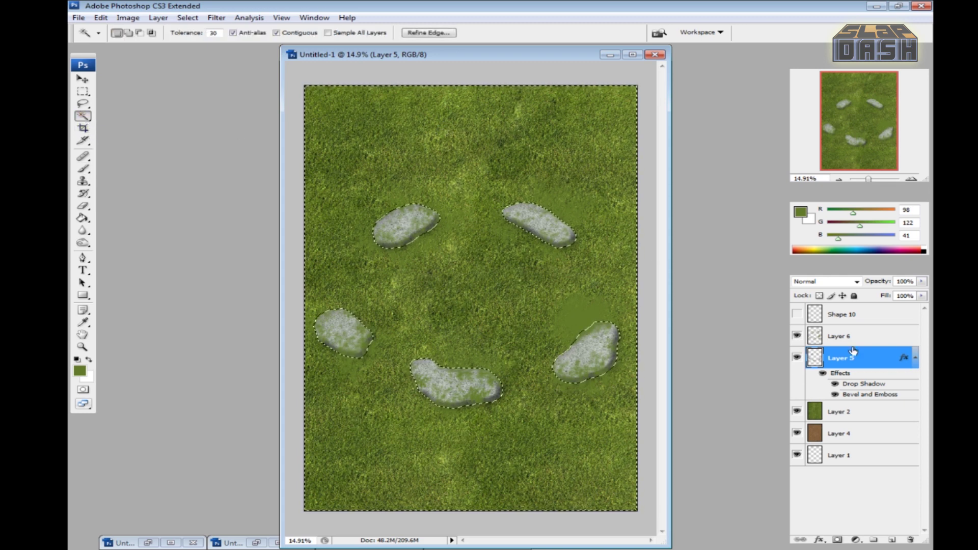
click(887, 336)
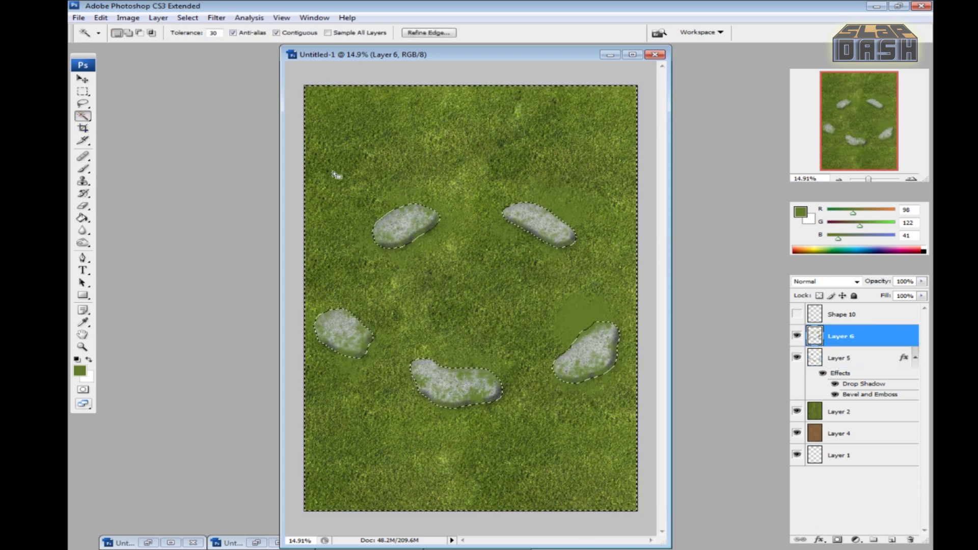
key(ctrl+d)
key(m)
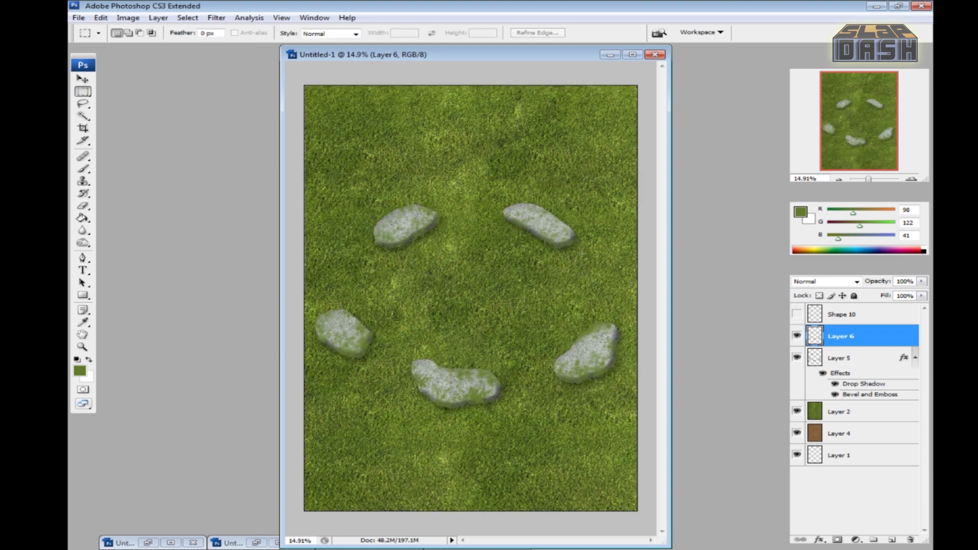
Reduce the moss on Layer 6 to 75% opacity
click(922, 282)
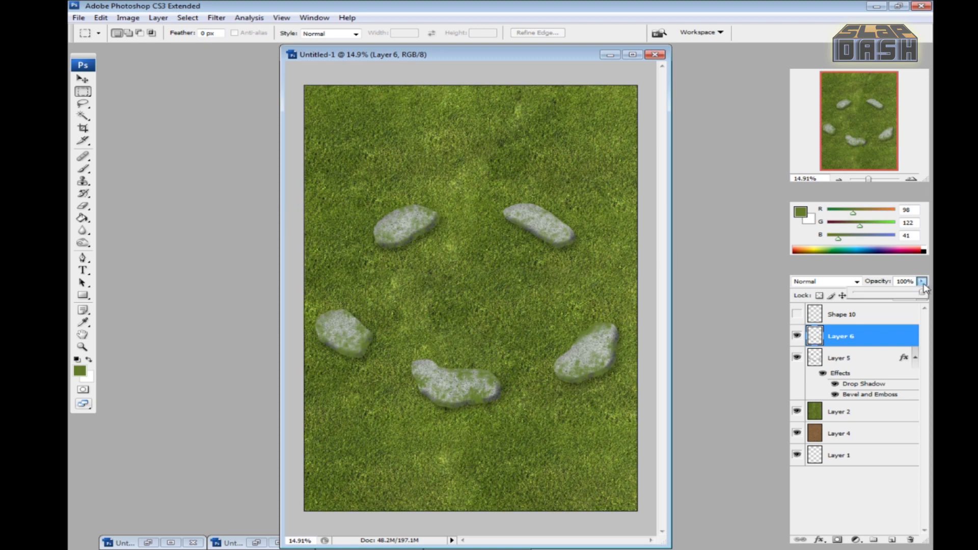
drag(921, 294, 900, 293)
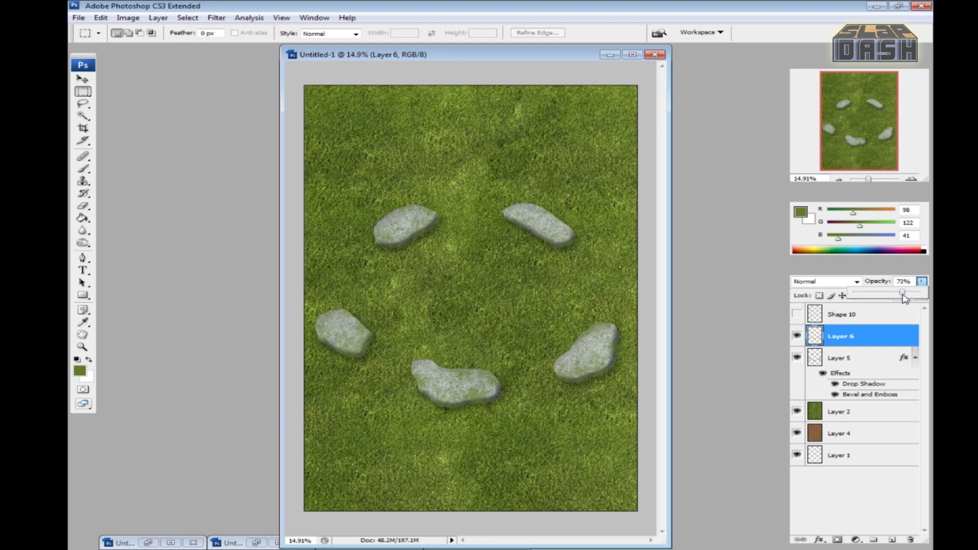
click(922, 283)
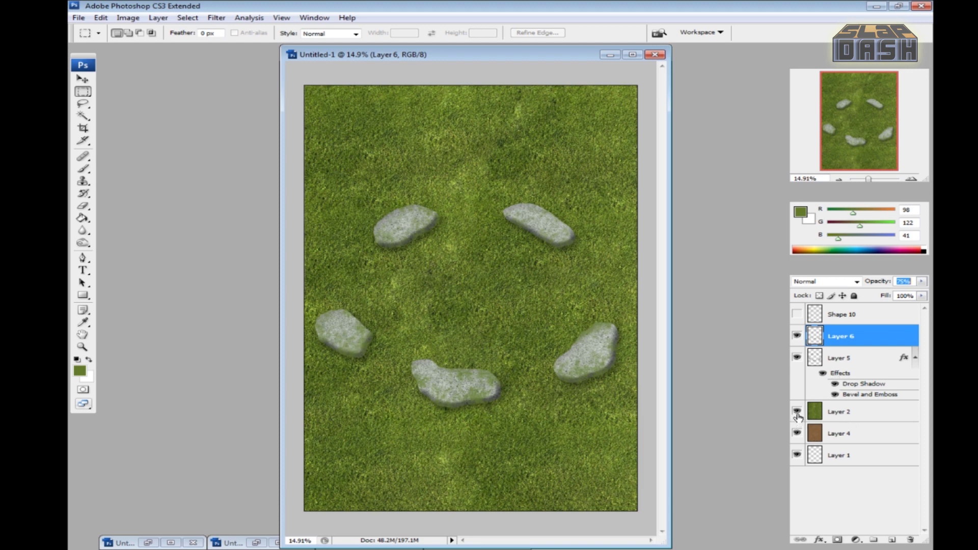
Make the grass on Layer 2 the active layer and bring up the Eraser's brush presets
click(797, 413)
click(797, 413)
click(866, 417)
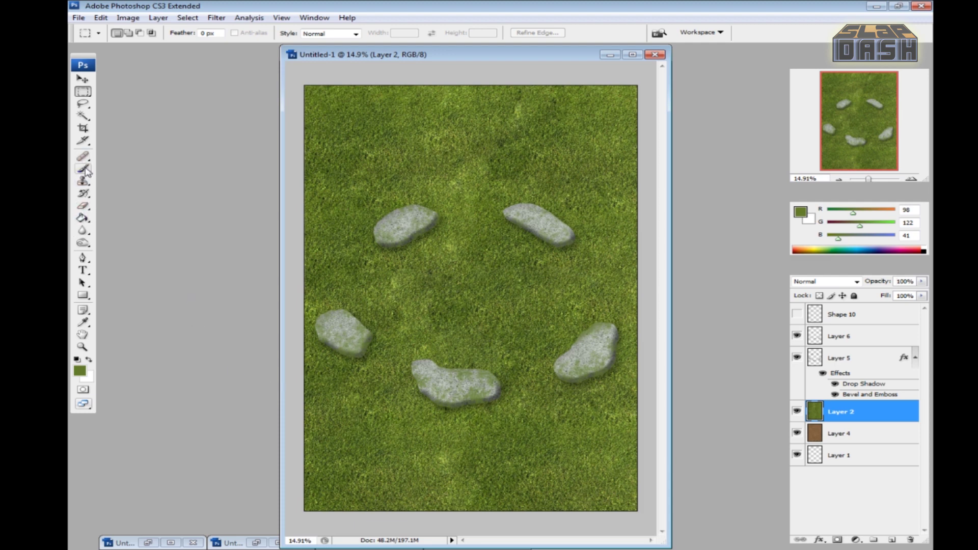
click(83, 205)
click(157, 33)
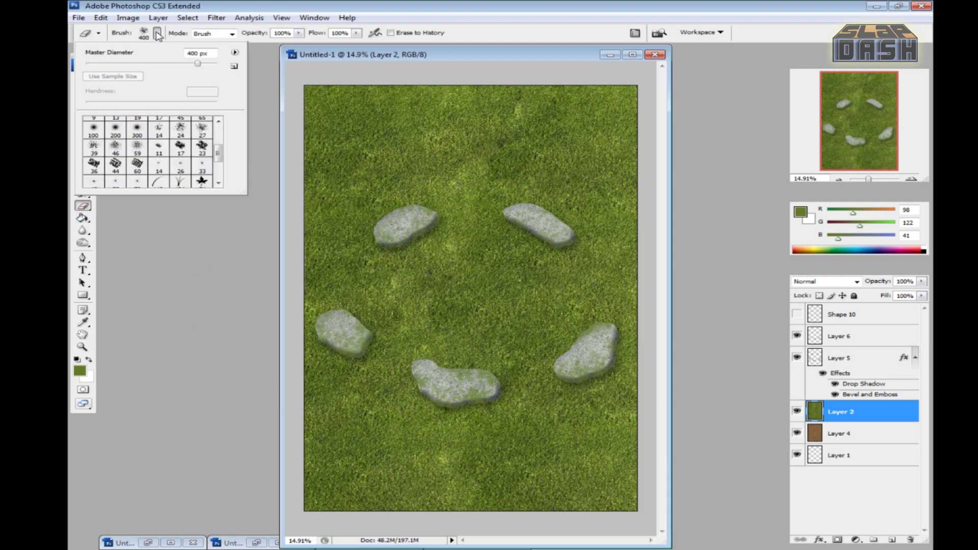
click(216, 179)
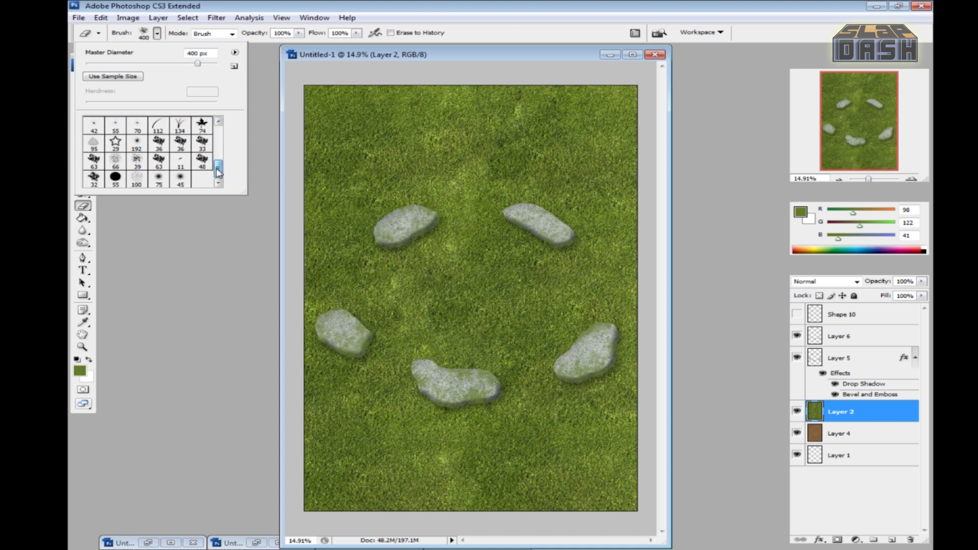
click(94, 177)
click(157, 33)
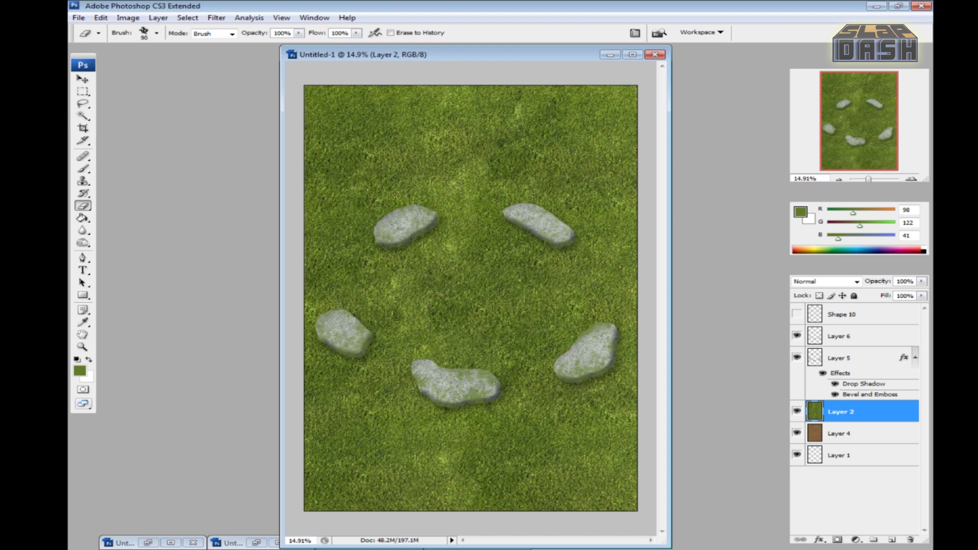
key(bracketright)
key(bracketright)
key(bracketright)
Choose the rough-edged 23 px brush preset for the Eraser and enlarge it to 1400 px
click(157, 33)
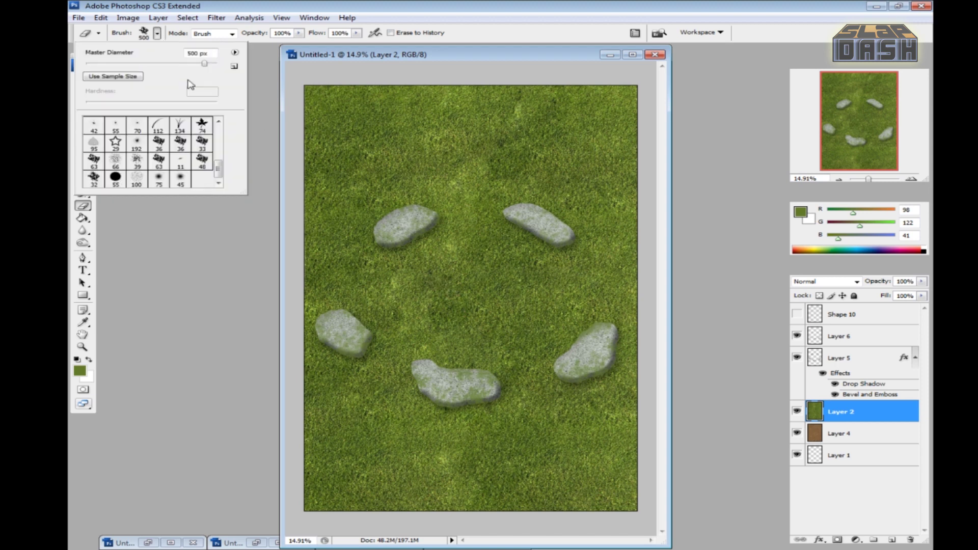
scroll(218, 149, up, 10)
click(202, 154)
click(159, 34)
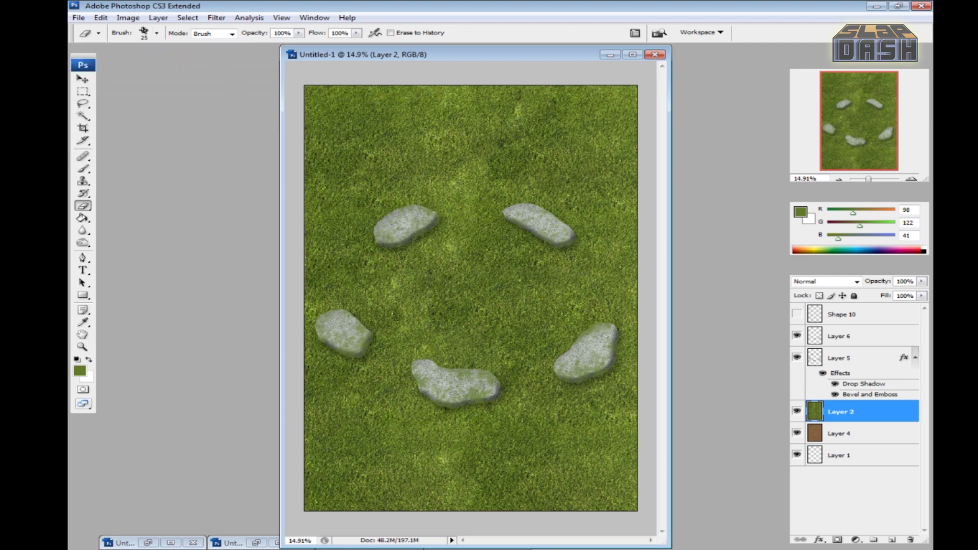
key(bracketright)
key(bracketright)
key(bracketright)
key(bracketright)
key(bracketright)
key(bracketright)
key(bracketright)
key(bracketright)
key(bracketright)
key(bracketright)
key(bracketright)
key(bracketright)
key(bracketright)
key(bracketright)
key(bracketright)
key(bracketright)
key(bracketright)
key(bracketright)
key(bracketright)
key(bracketright)
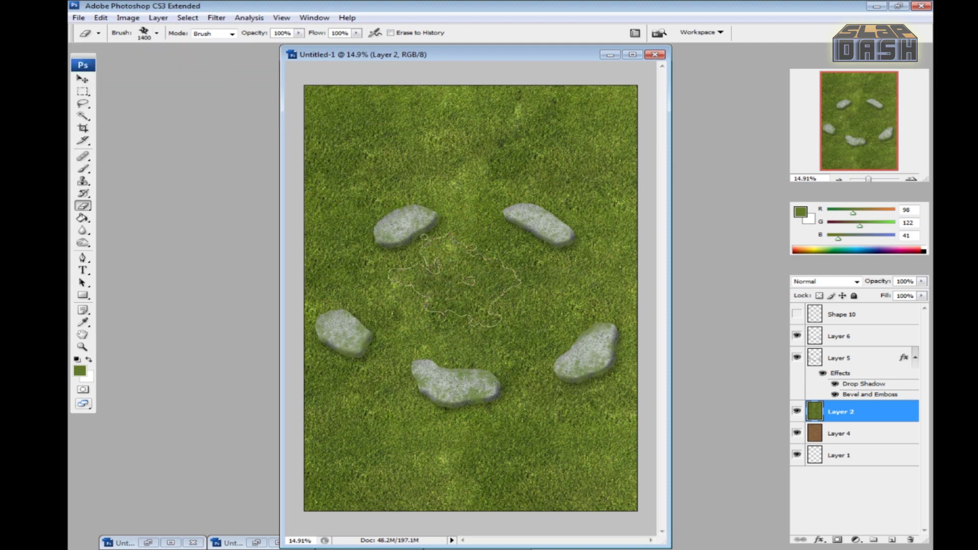
Enable Shape Dynamics for the Eraser brush with 22% size jitter, 19% minimum diameter, 31% angle jitter and 89% roundness jitter
key(F5)
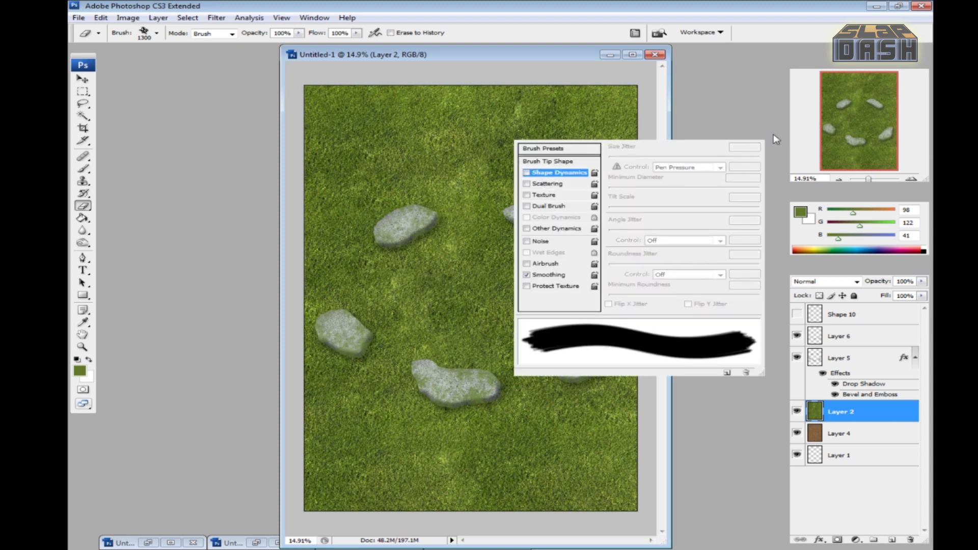
click(537, 175)
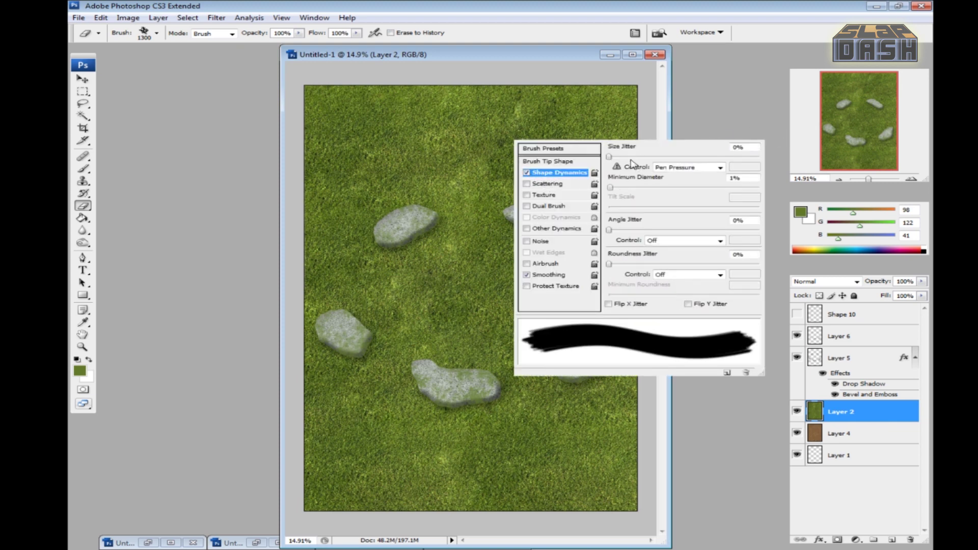
drag(610, 158, 641, 157)
drag(611, 188, 638, 188)
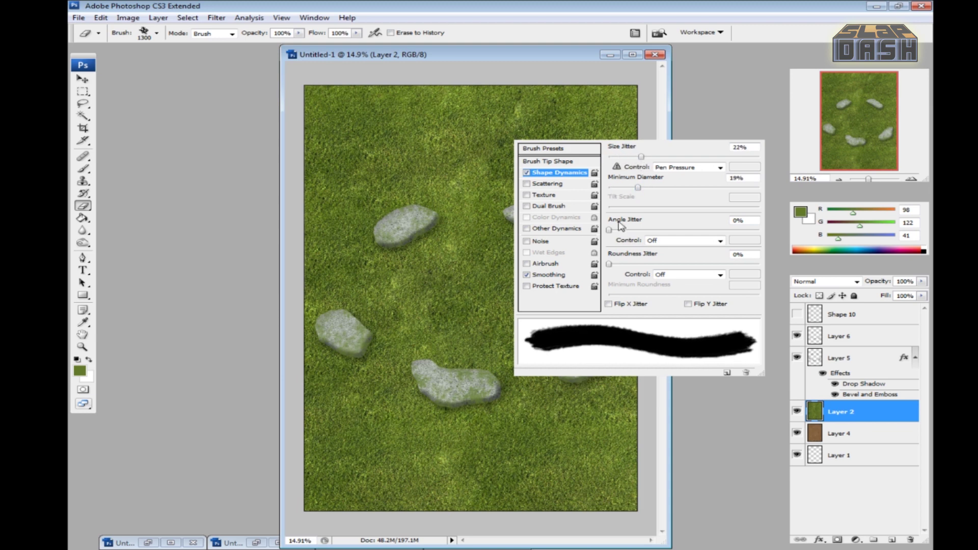
drag(610, 230, 657, 230)
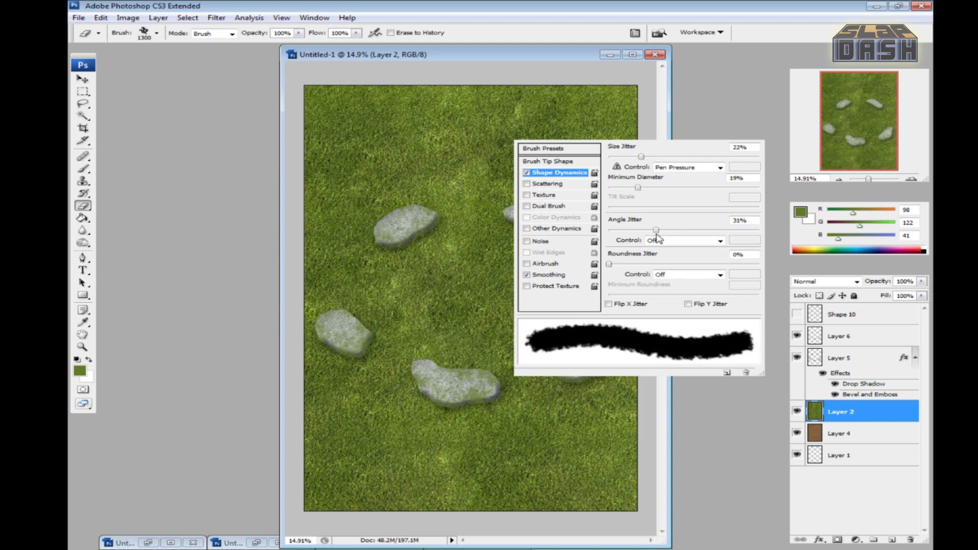
drag(610, 264, 737, 265)
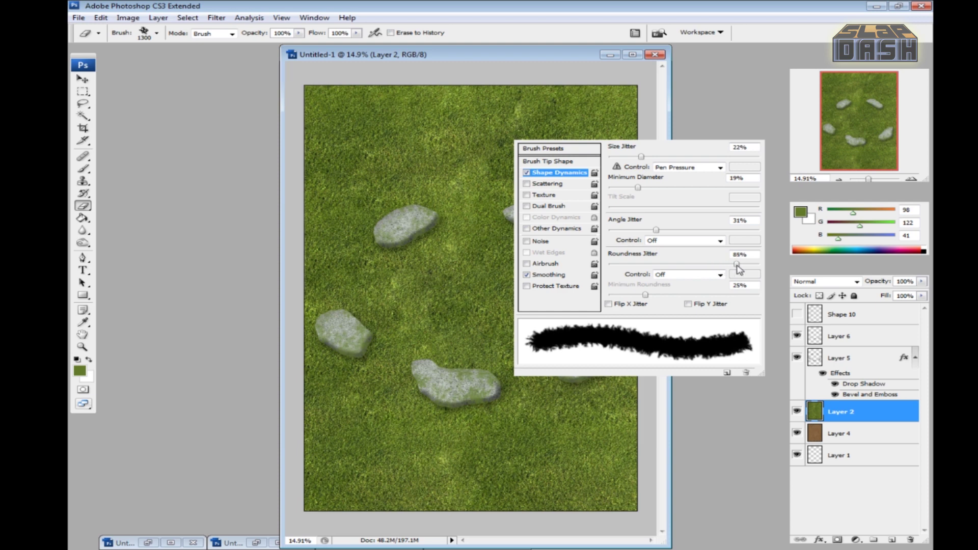
Reduce the Eraser brush's angle jitter to 19% and its opacity to 41%
drag(656, 230, 640, 231)
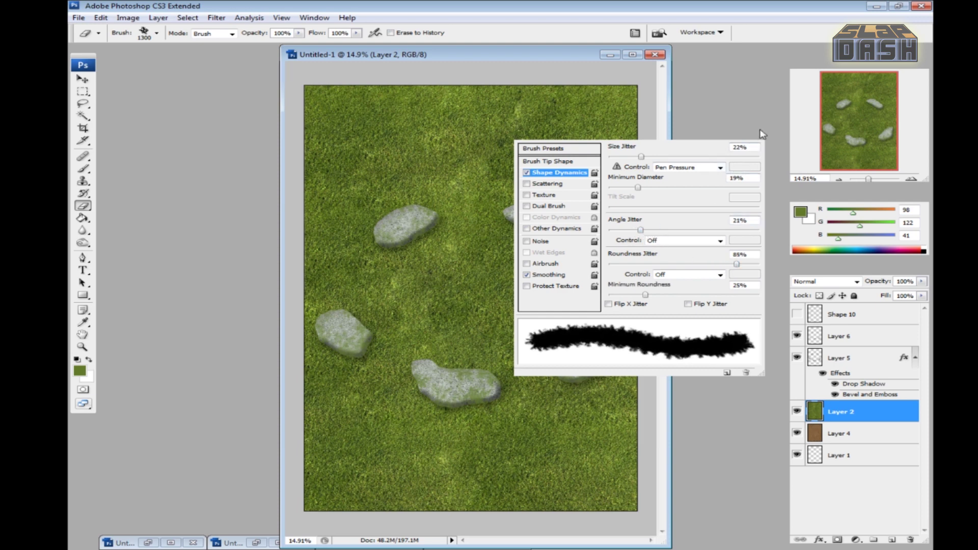
drag(640, 232, 639, 232)
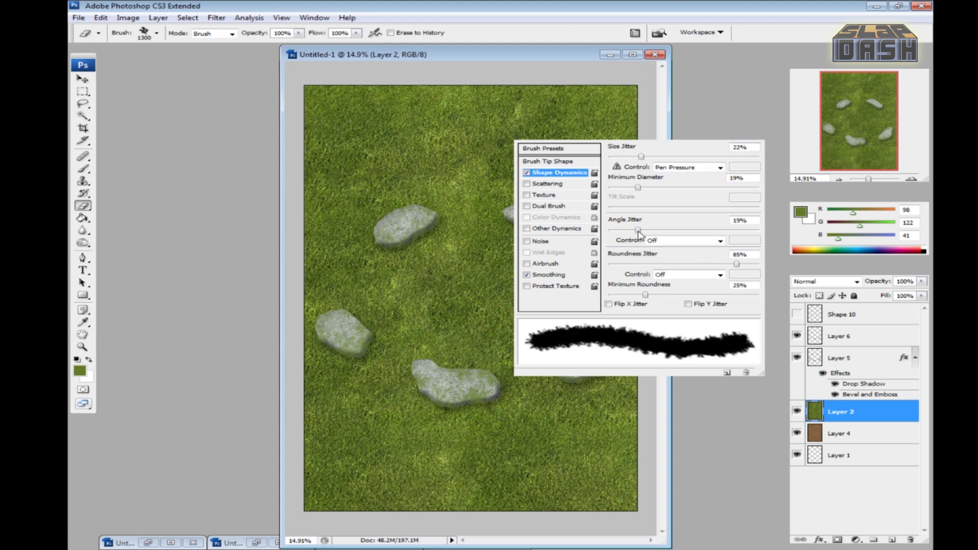
click(763, 134)
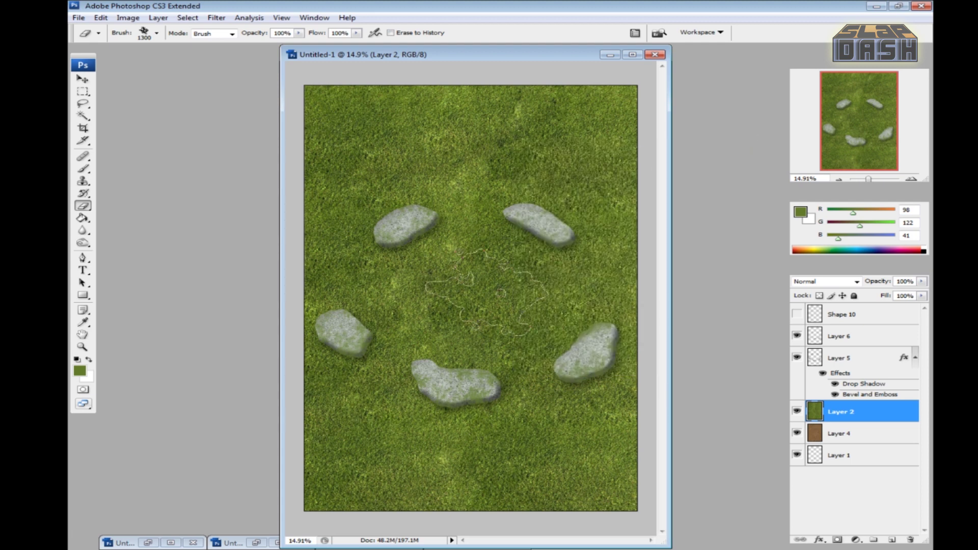
click(299, 32)
drag(300, 44, 272, 45)
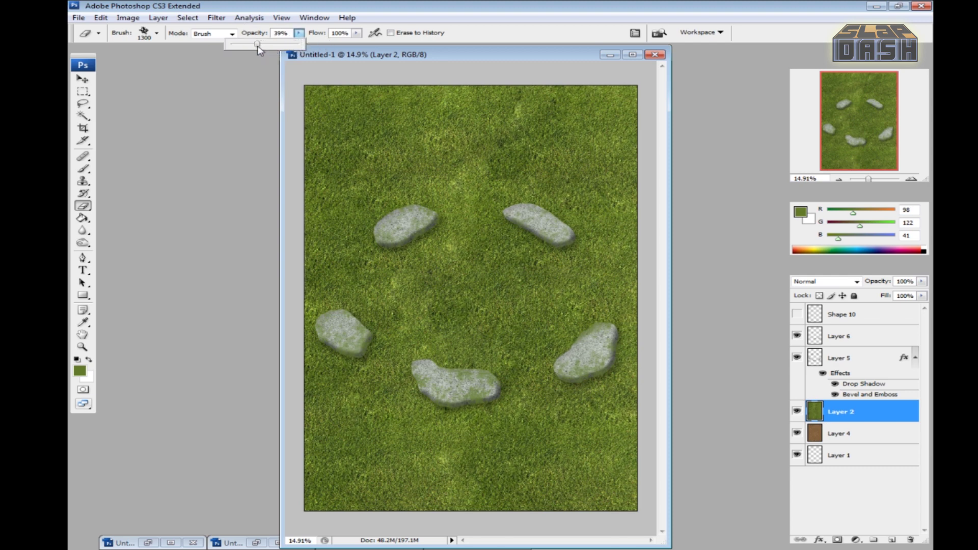
click(308, 36)
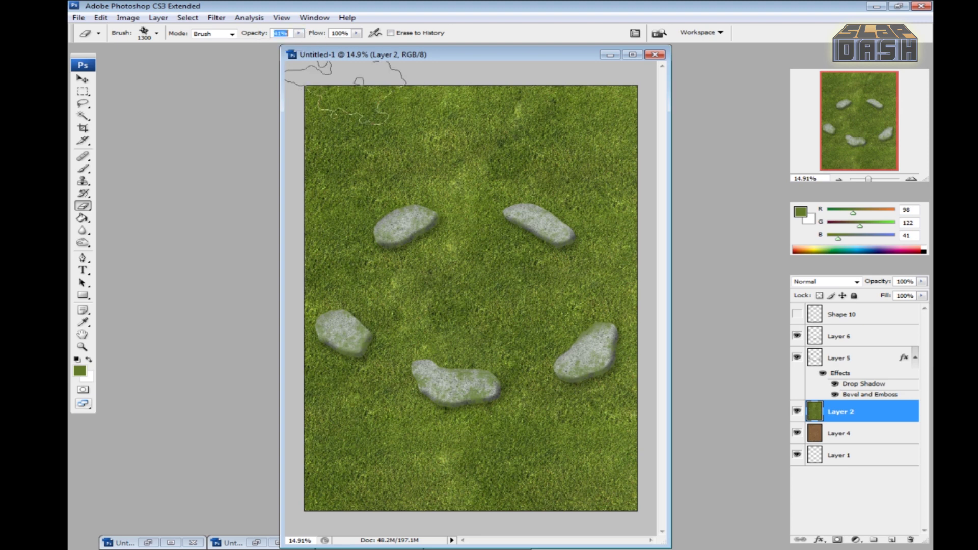
Erase large ragged areas of grass between the stones and toward the map's upper edge with the 1300 px brush
mouse_move(489, 303)
mouse_down()
mouse_move(513, 285)
mouse_move(477, 257)
mouse_up()
mouse_move(453, 270)
mouse_down()
mouse_move(381, 293)
mouse_move(375, 270)
mouse_move(368, 295)
mouse_move(543, 338)
mouse_move(567, 313)
mouse_move(560, 280)
mouse_move(523, 274)
mouse_move(469, 237)
mouse_move(511, 355)
mouse_move(437, 281)
mouse_move(483, 286)
mouse_move(461, 202)
mouse_move(377, 144)
mouse_move(397, 101)
mouse_up()
Shrink the Eraser to 500 px and erase smaller dirt patches below and around the stones and along the map's edges
key(bracketleft)
key(bracketleft)
key(bracketleft)
key(bracketleft)
key(bracketleft)
key(bracketleft)
key(bracketleft)
key(bracketleft)
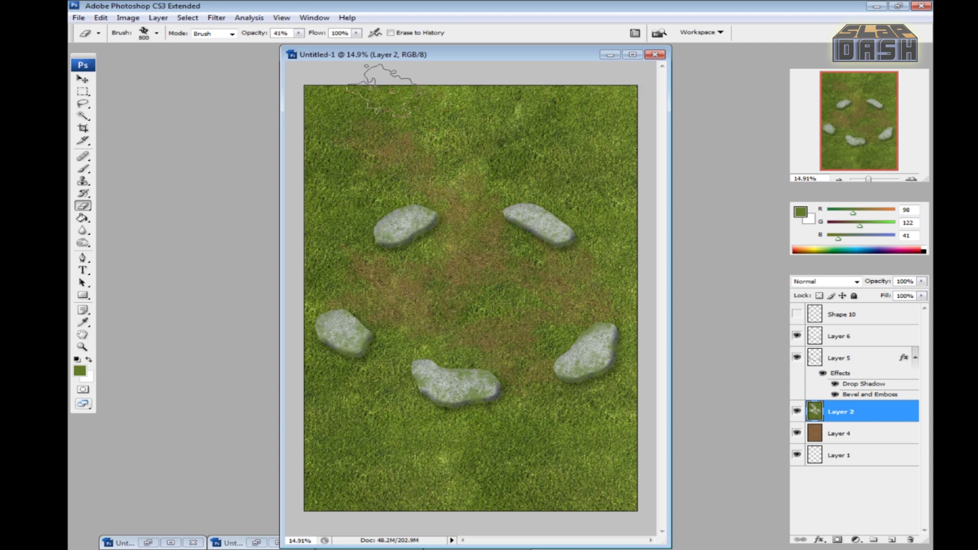
mouse_move(532, 417)
mouse_down()
mouse_move(510, 403)
mouse_move(484, 449)
mouse_move(487, 479)
mouse_move(520, 497)
mouse_up()
drag(509, 459, 515, 435)
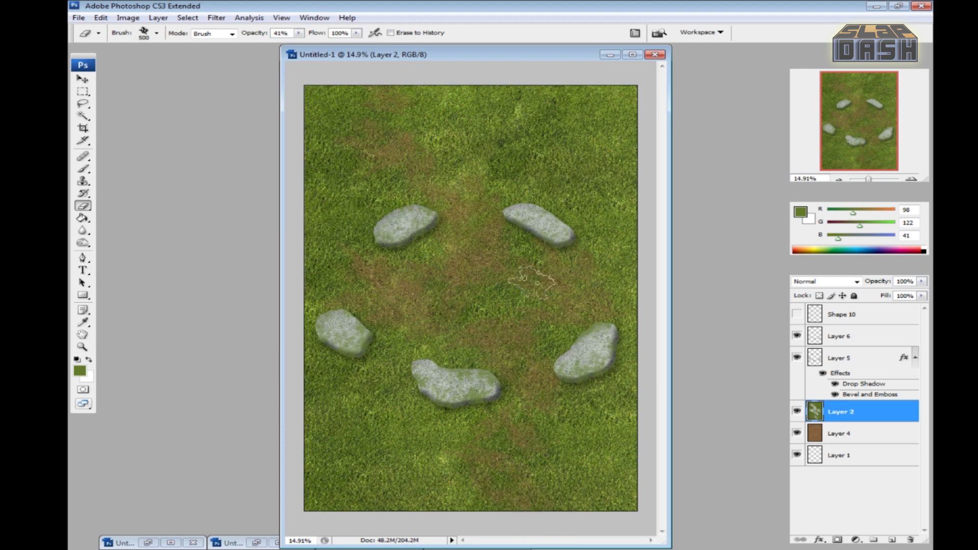
mouse_move(462, 255)
mouse_down()
mouse_move(422, 232)
mouse_move(411, 242)
mouse_move(461, 234)
mouse_move(541, 244)
mouse_move(525, 234)
mouse_move(538, 250)
mouse_up()
mouse_move(568, 360)
mouse_down()
mouse_move(444, 372)
mouse_move(452, 364)
mouse_move(434, 374)
mouse_move(330, 340)
mouse_up()
mouse_move(303, 416)
mouse_down()
mouse_move(316, 450)
mouse_move(308, 423)
mouse_up()
Temporarily hide the dirt on Layer 4 and the grass on Layer 2 in turn to examine the erased areas
click(797, 436)
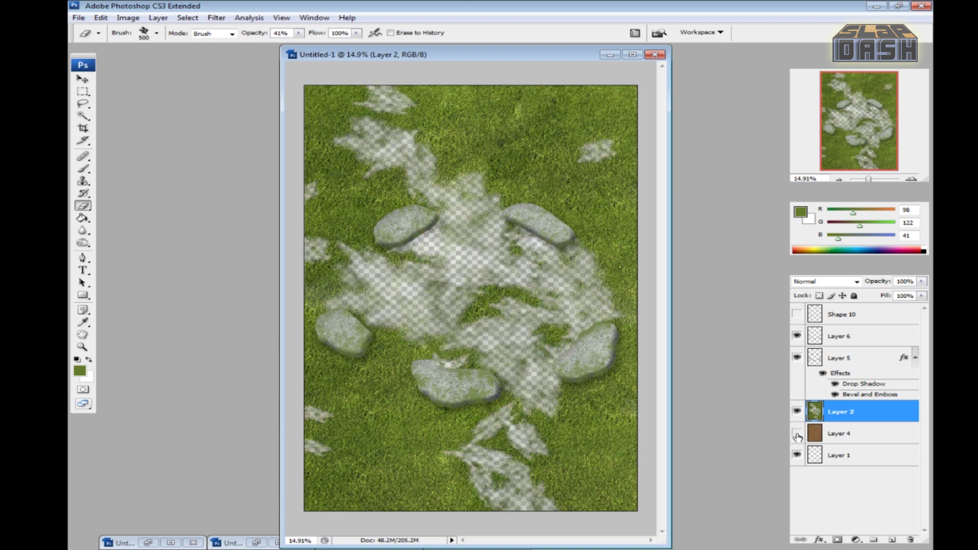
click(798, 434)
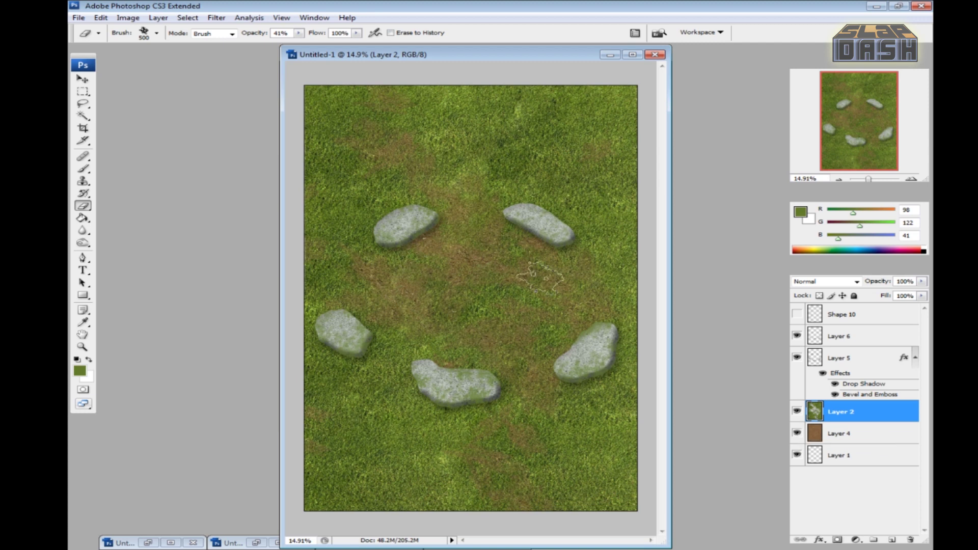
click(797, 411)
click(798, 411)
Make the grid on the Shape 10 layer visible over the map
click(797, 316)
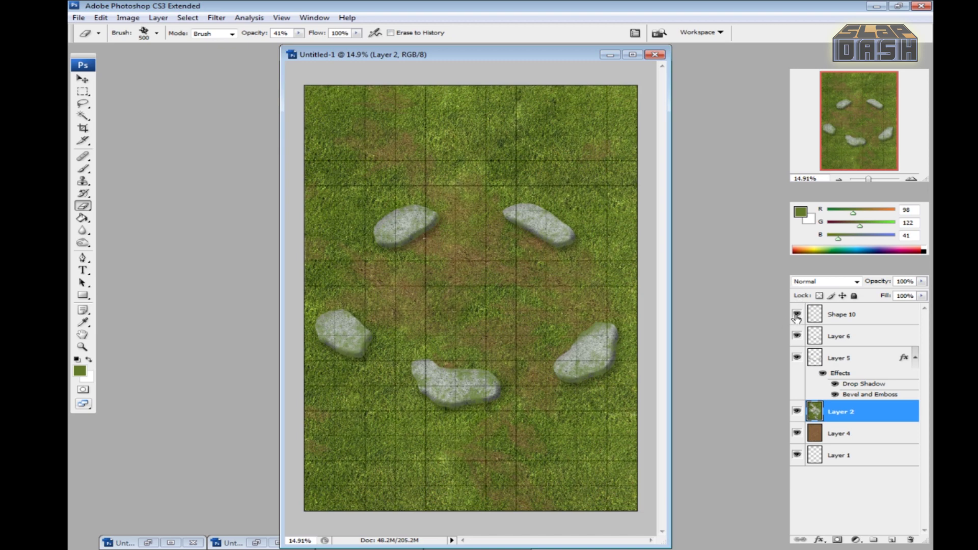
click(82, 347)
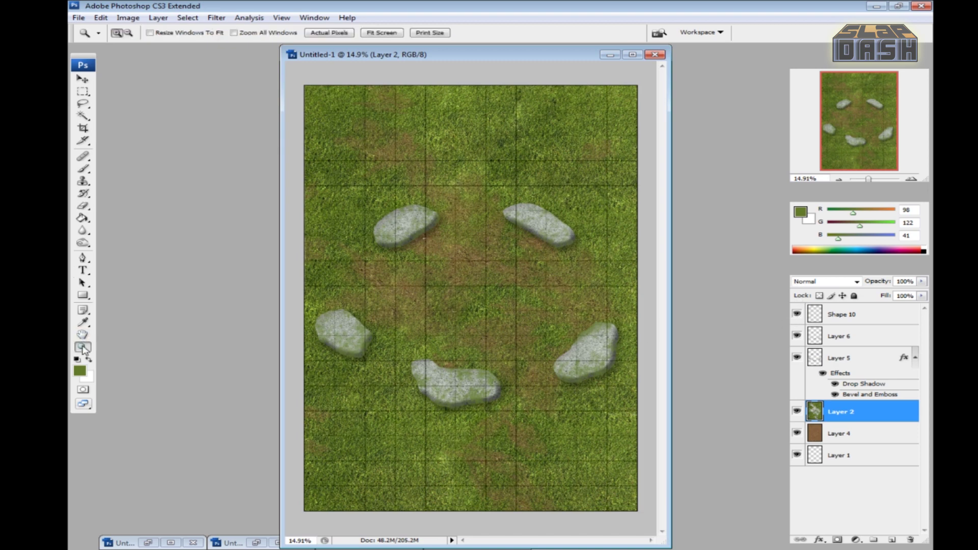
click(413, 214)
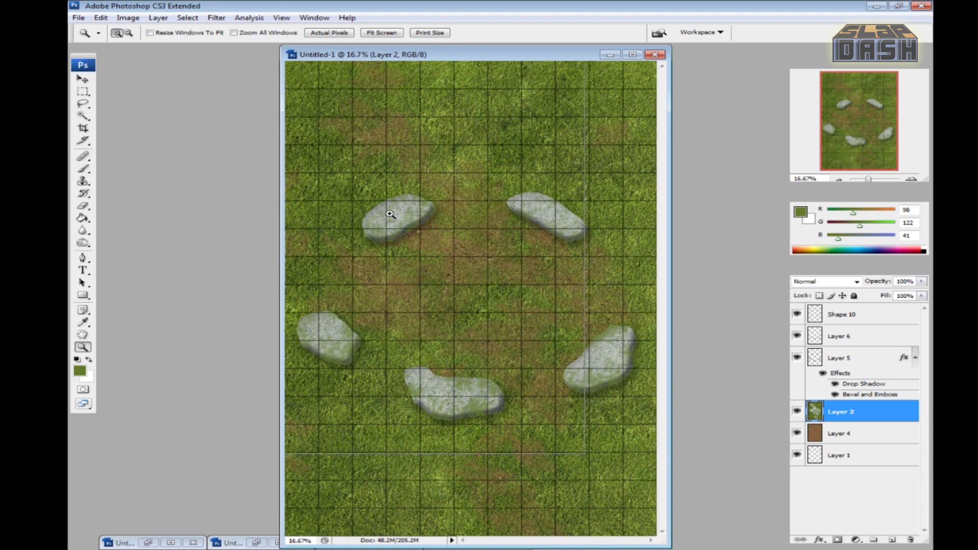
click(391, 214)
click(390, 214)
scroll(593, 316, down, 3)
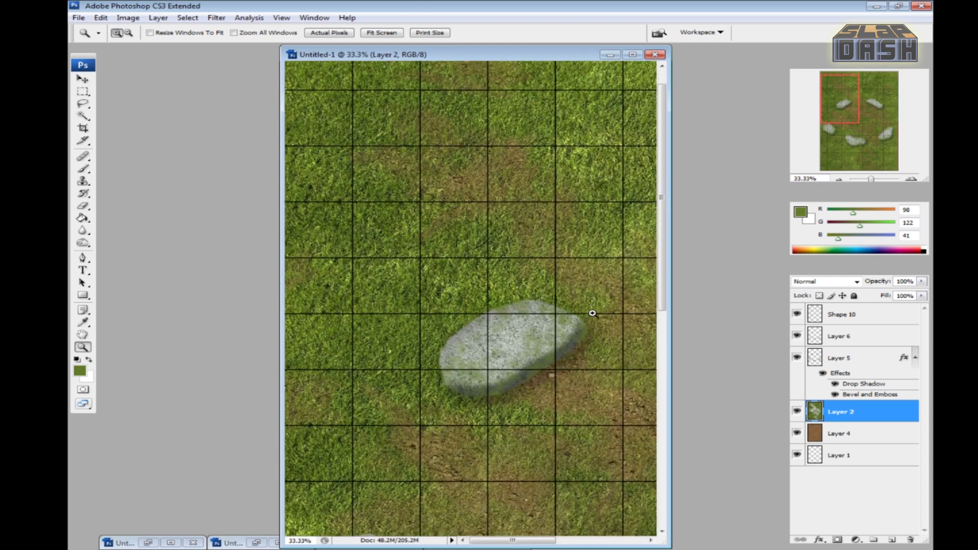
click(884, 314)
double_click(882, 316)
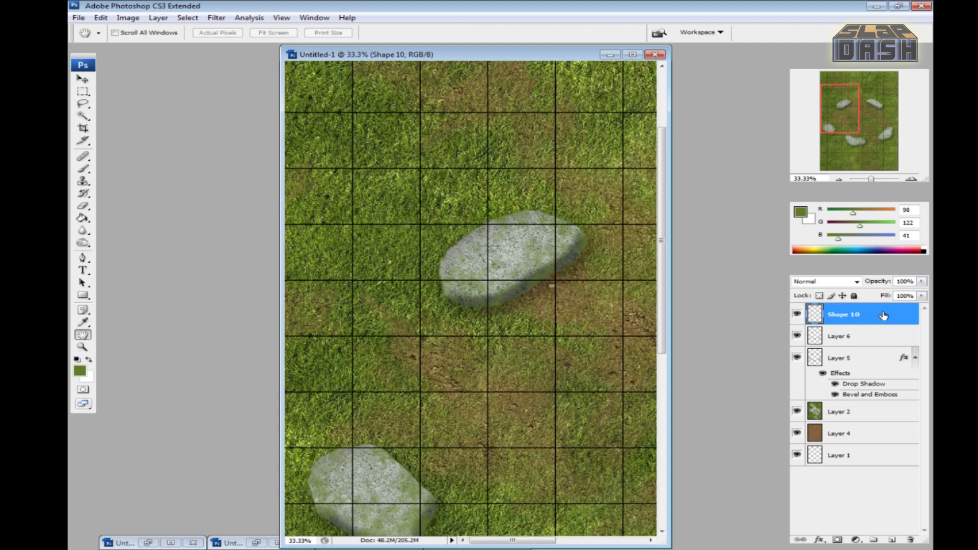
drag(567, 69, 709, 117)
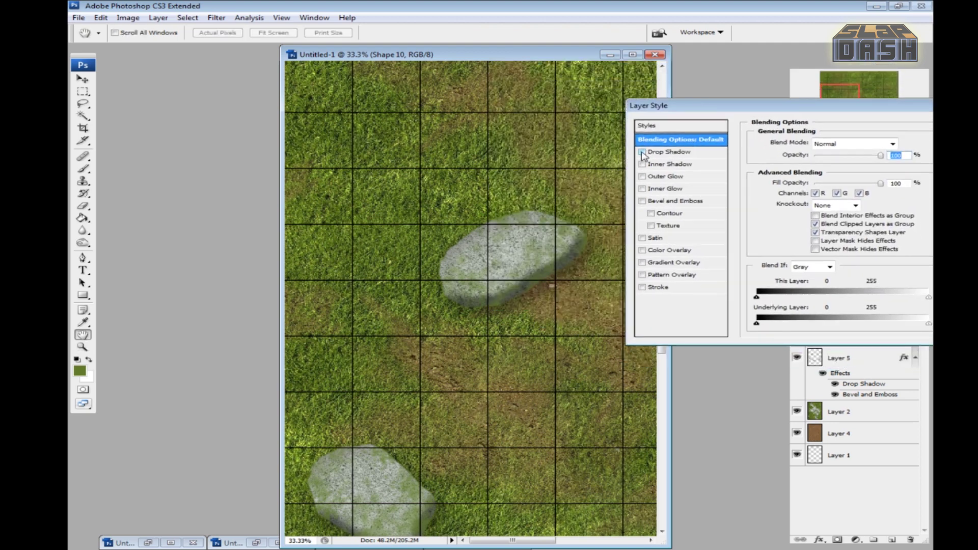
click(659, 153)
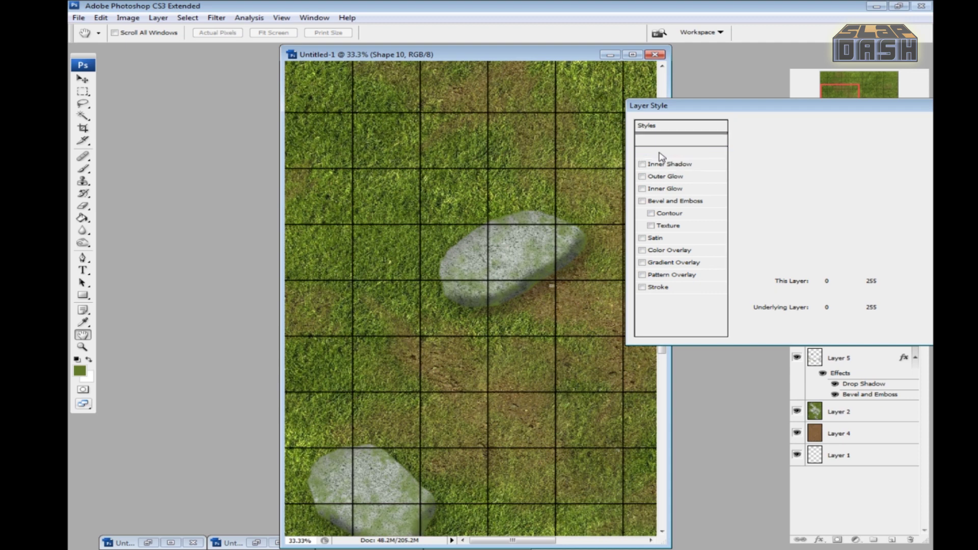
drag(847, 156, 816, 158)
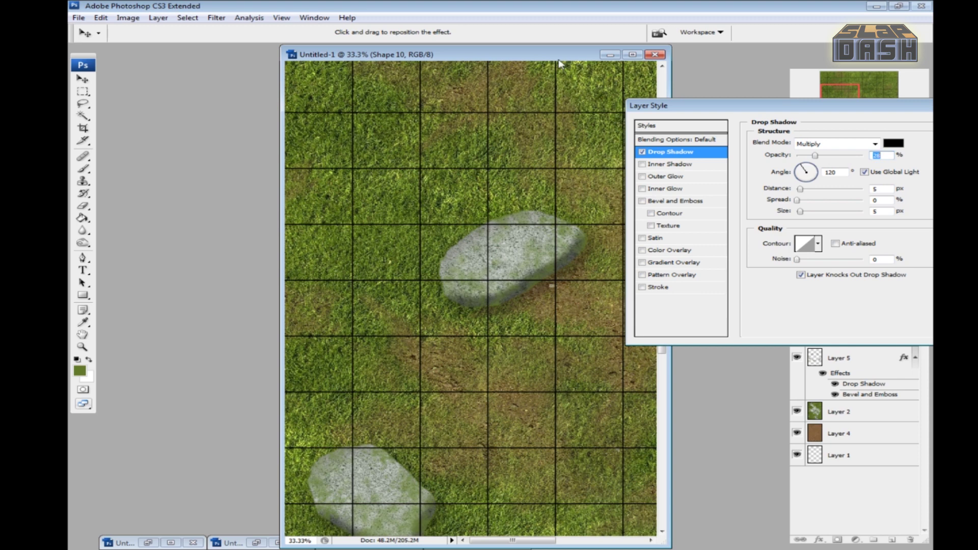
drag(887, 109, 780, 107)
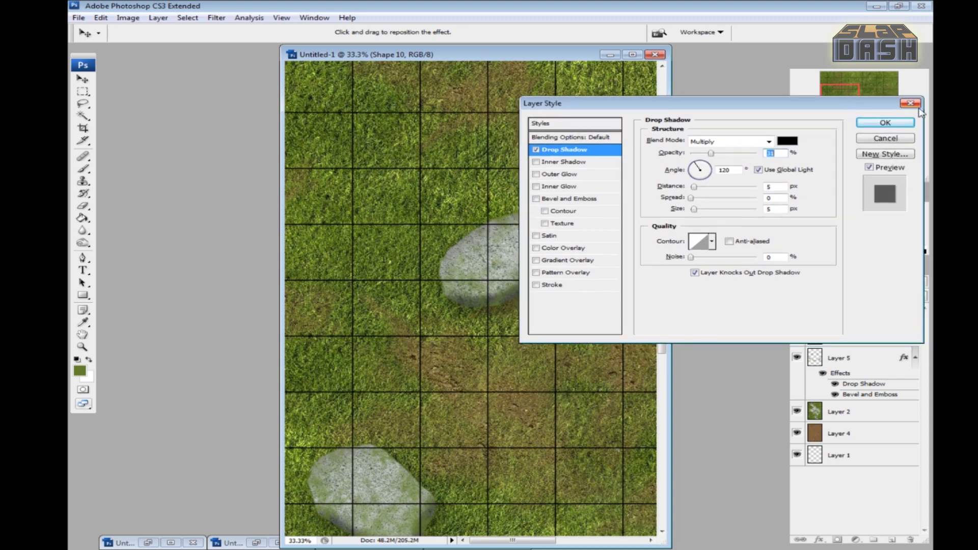
click(911, 104)
Give the Shape 10 grid a Drop Shadow with 35% opacity, 0 px distance, 15% spread and a size slightly above 10 px
key(z)
scroll(612, 223, up, 3)
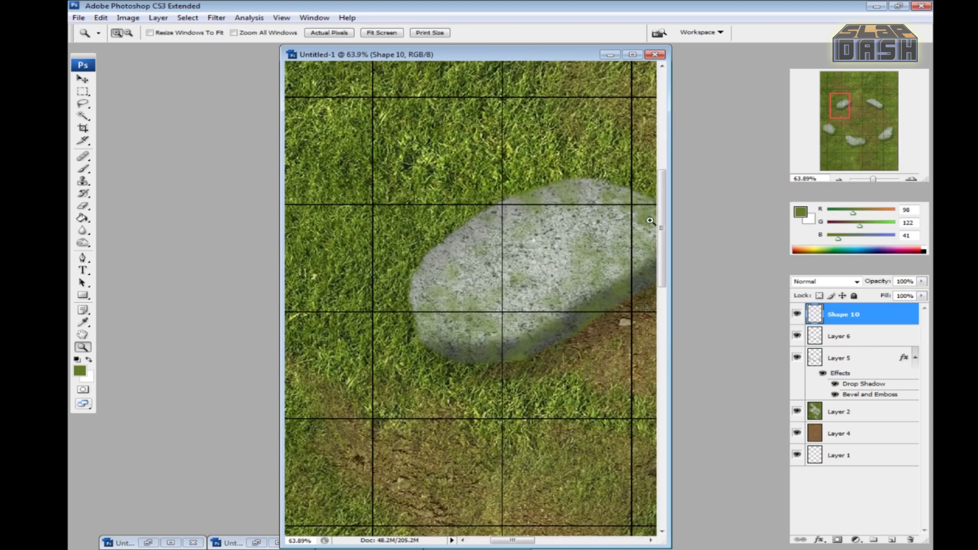
double_click(882, 323)
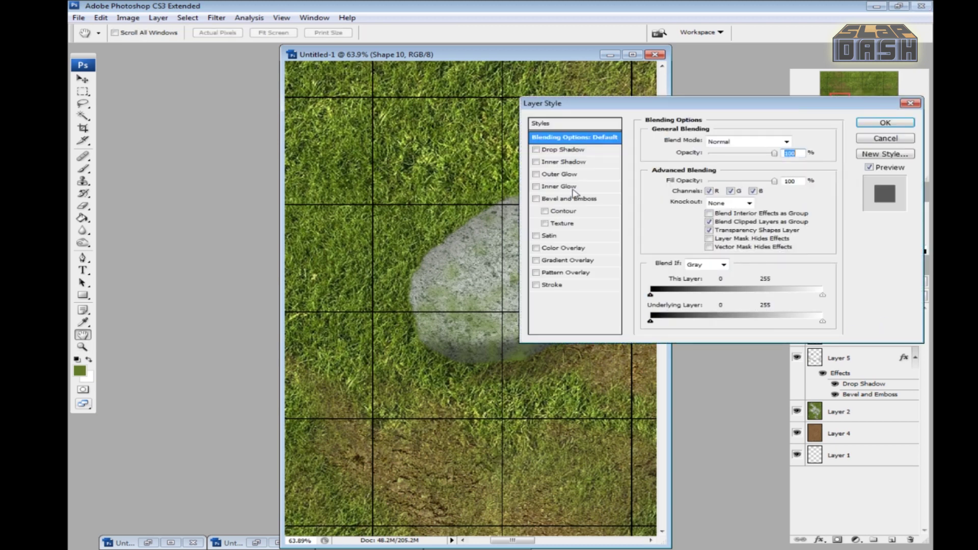
click(536, 149)
click(565, 150)
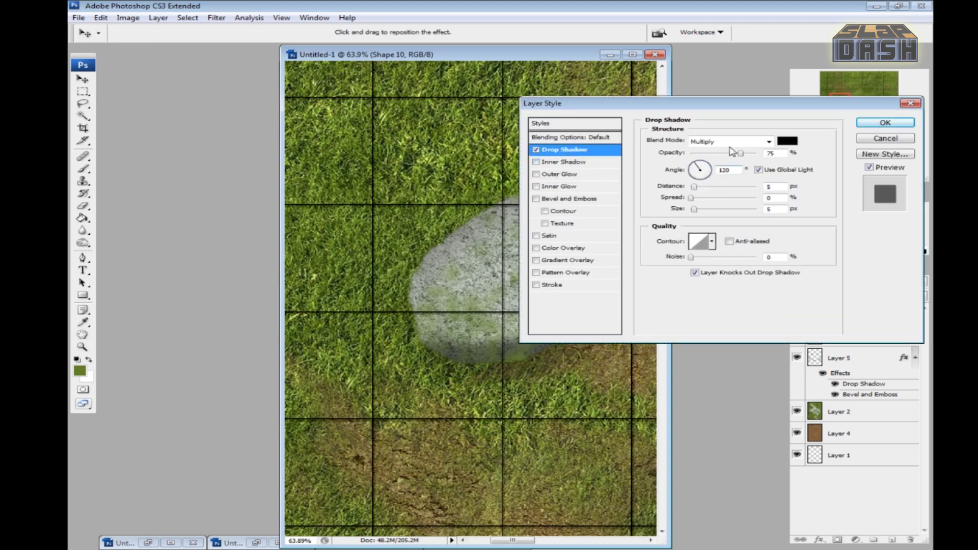
drag(741, 153, 726, 158)
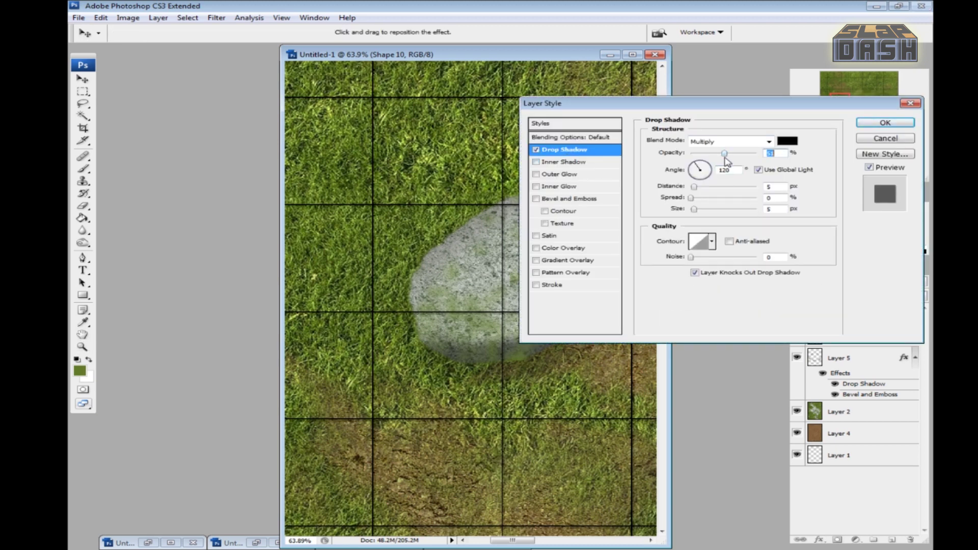
mouse_move(692, 199)
mouse_down()
mouse_move(712, 199)
mouse_move(692, 188)
mouse_up()
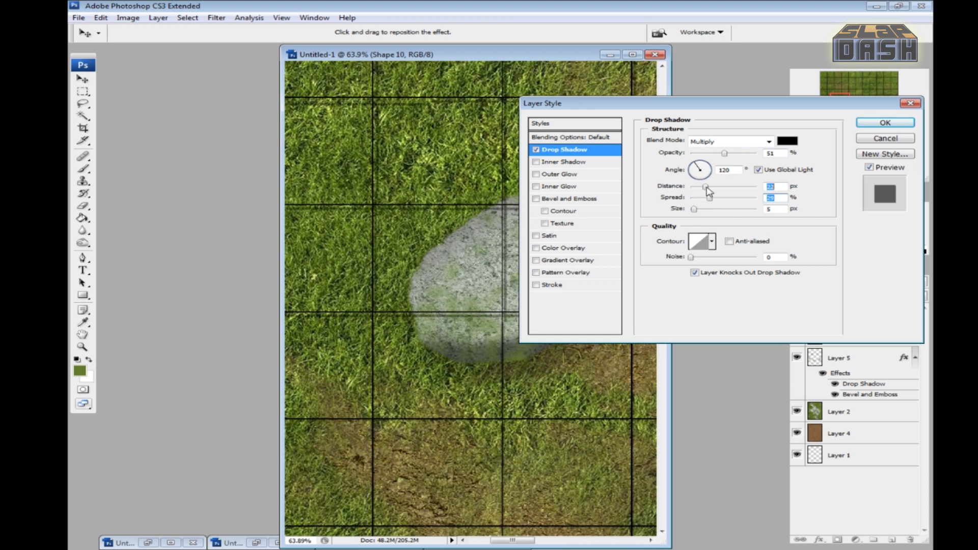
drag(696, 189, 698, 209)
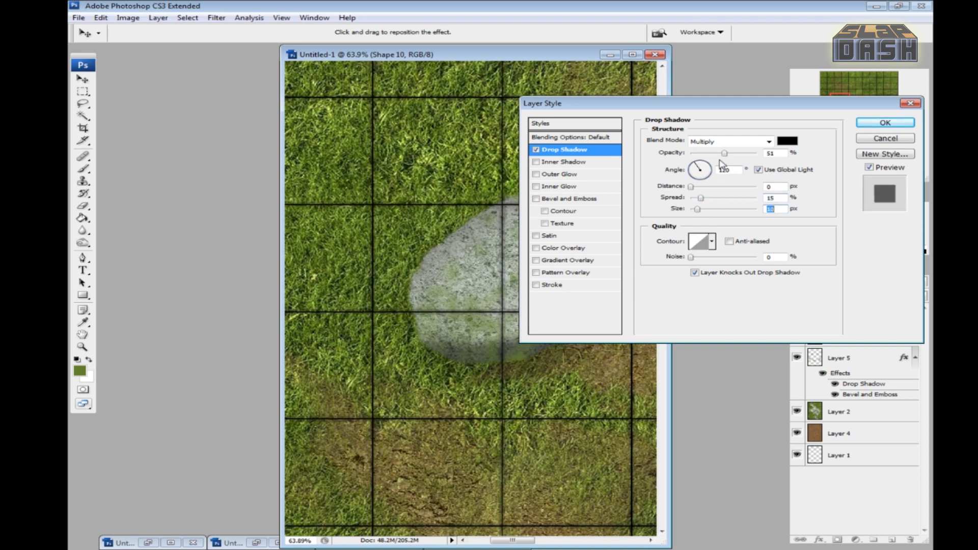
drag(724, 153, 714, 153)
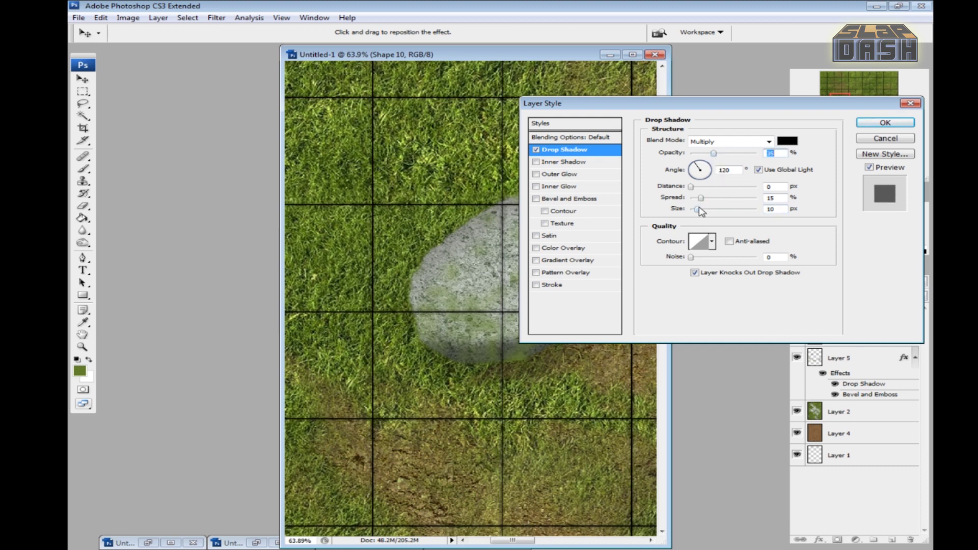
drag(697, 209, 700, 209)
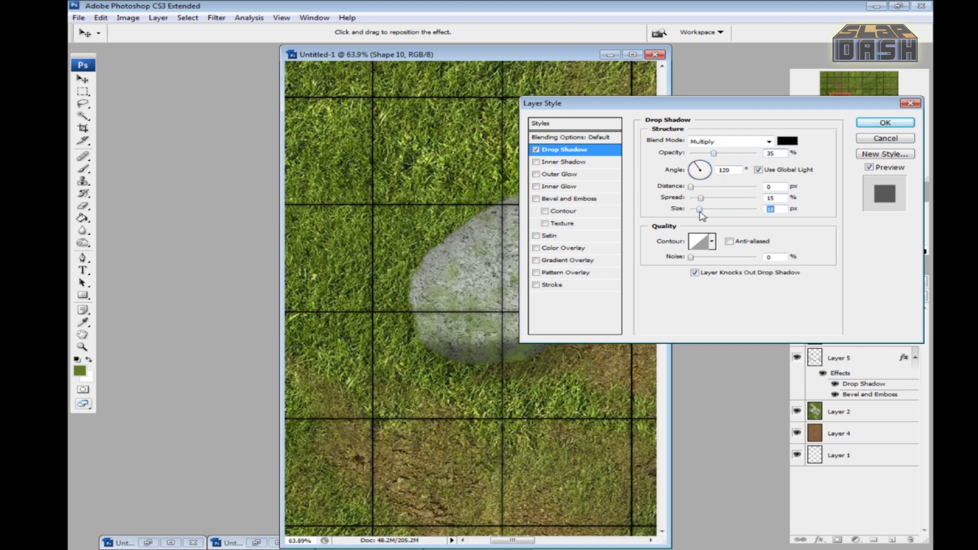
click(885, 123)
Lower the opacity of the Shape 10 grid layer to 58%
key(z)
click(922, 281)
drag(923, 296, 901, 297)
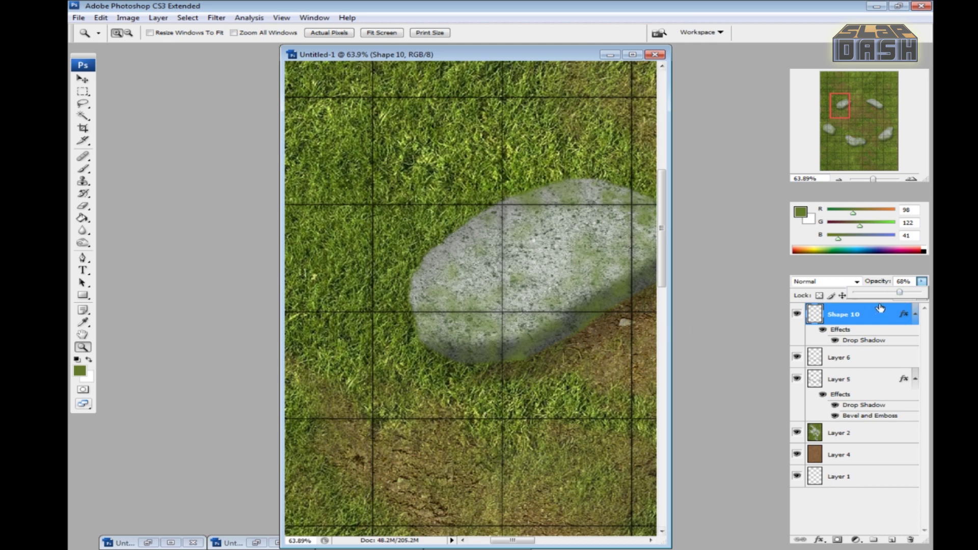
drag(900, 293, 892, 294)
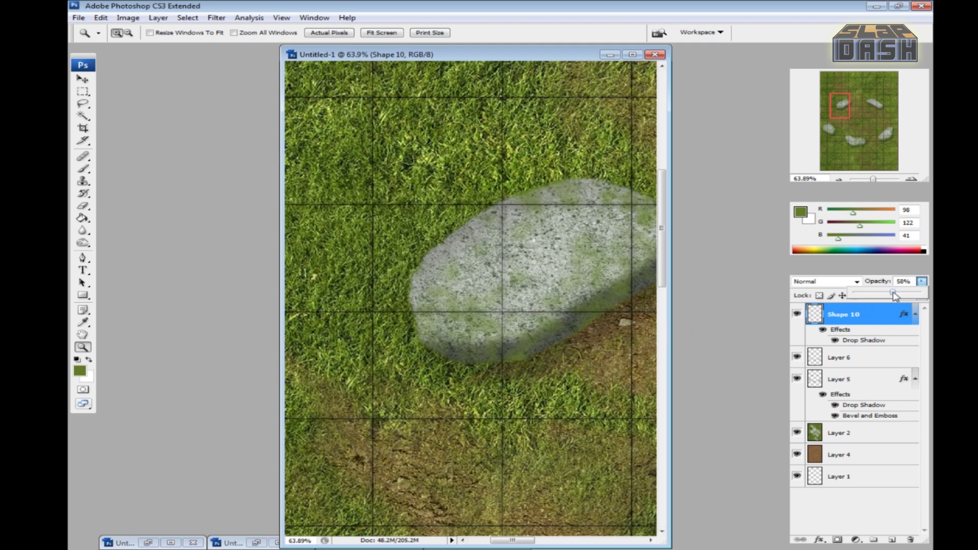
Bring the whole map back into view and switch to the Dodge/Burn toning tool
scroll(548, 287, down, 5)
scroll(547, 287, down, 3)
key(o)
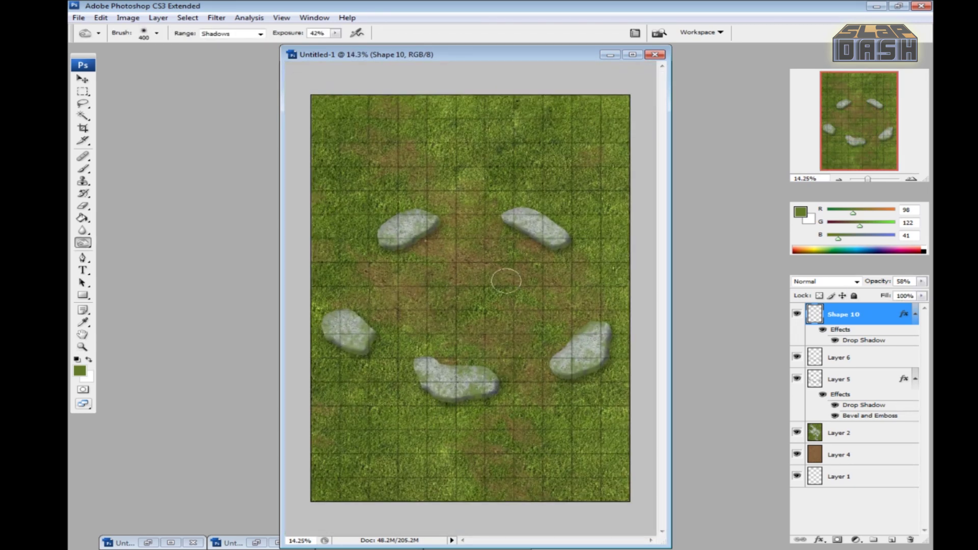